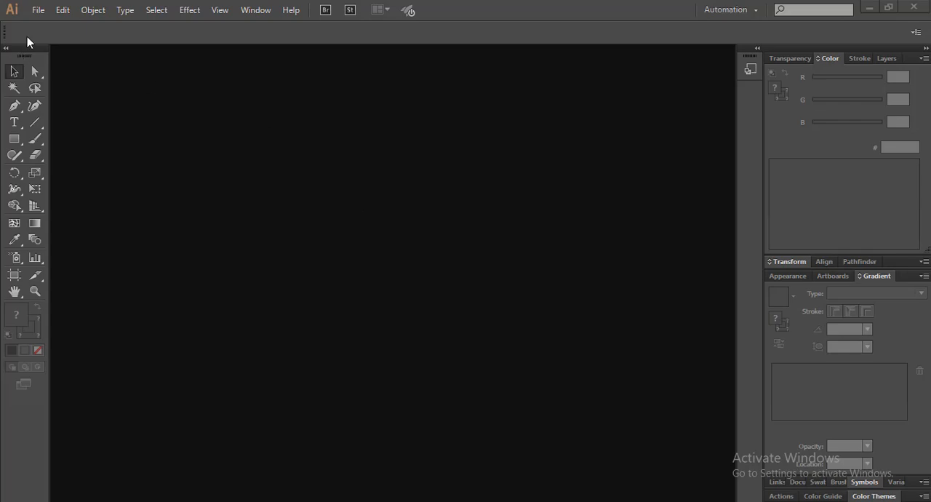
Step: Create a new 512 × 512 px document in RGB colour mode
{"action": "left_click", "coordinate": [42, 10]}
{"action": "left_click", "coordinate": [47, 28]}
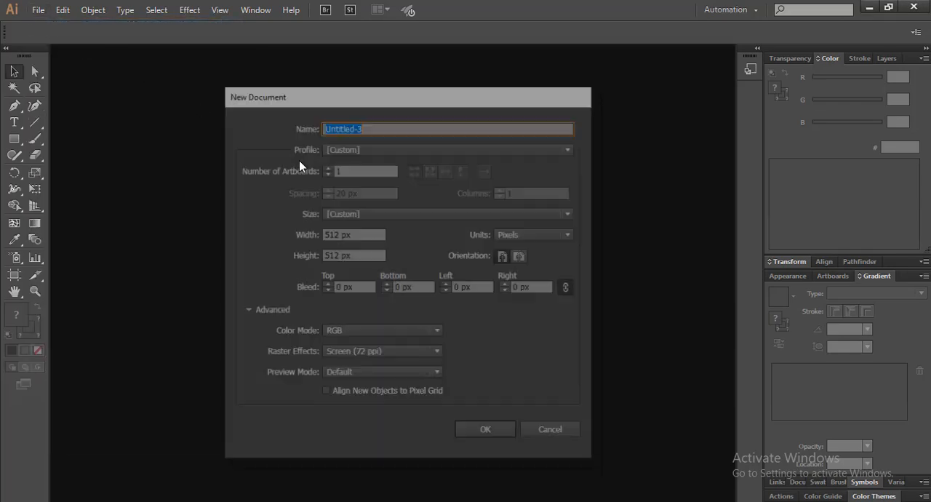
{"action": "double_click", "coordinate": [337, 234]}
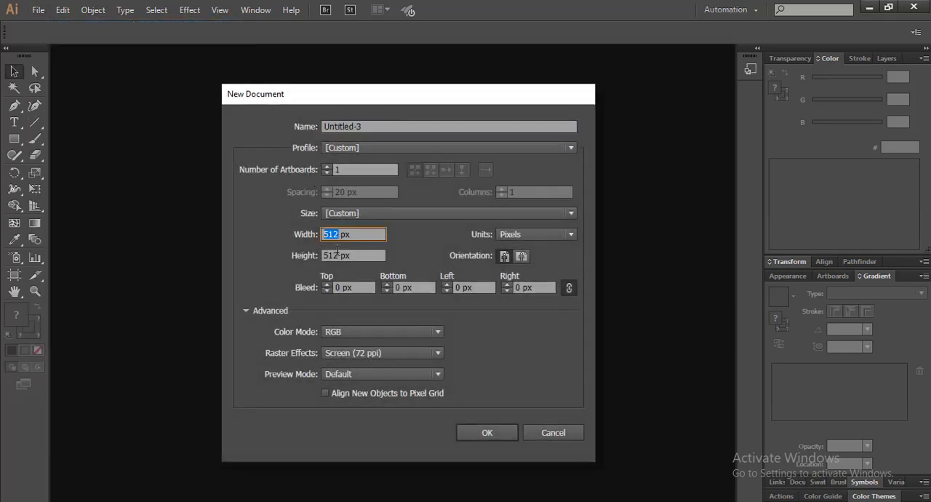
{"action": "double_click", "coordinate": [339, 255]}
{"action": "left_click", "coordinate": [510, 434]}
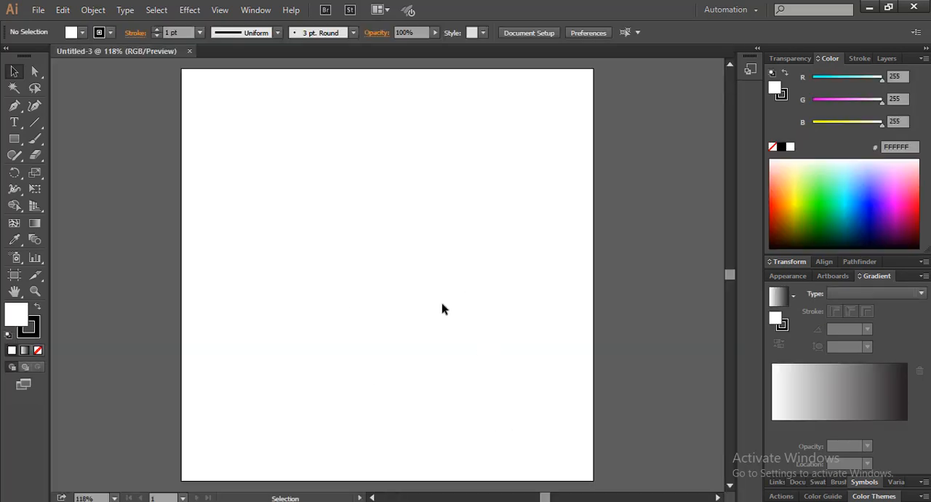
Step: Draw a black circle about 297 px wide with no stroke in the upper middle of the artboard, then deselect it
{"action": "left_click", "coordinate": [13, 139]}
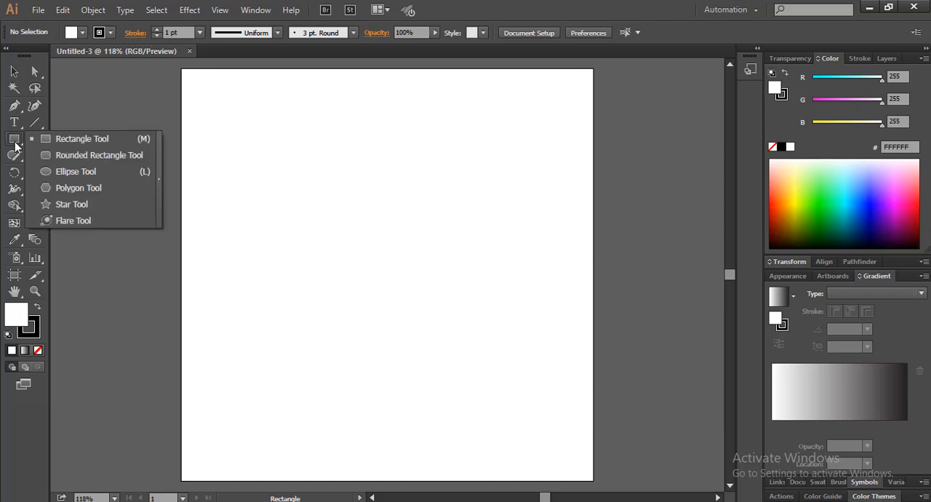
{"action": "left_click", "coordinate": [84, 173]}
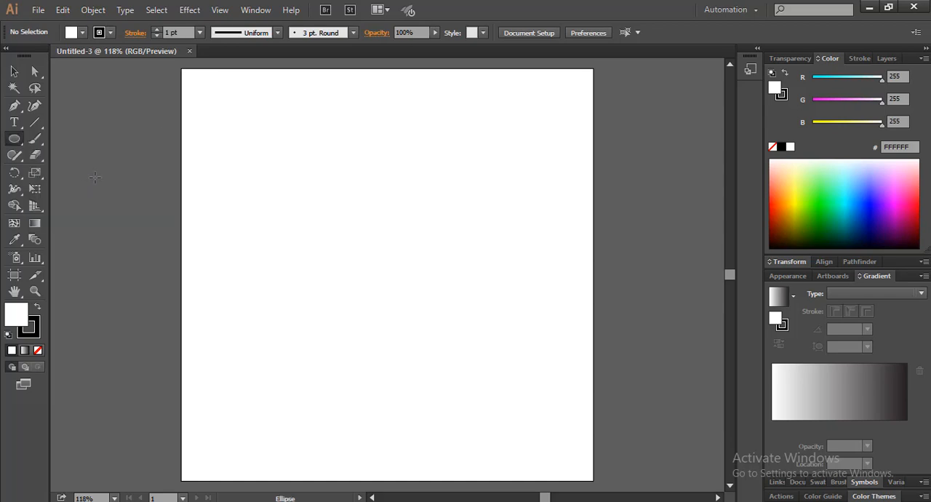
{"action": "left_click", "coordinate": [38, 352]}
{"action": "key", "text": "shift+x"}
{"action": "scroll", "coordinate": [383, 245], "scroll_direction": "up", "scroll_amount": 1}
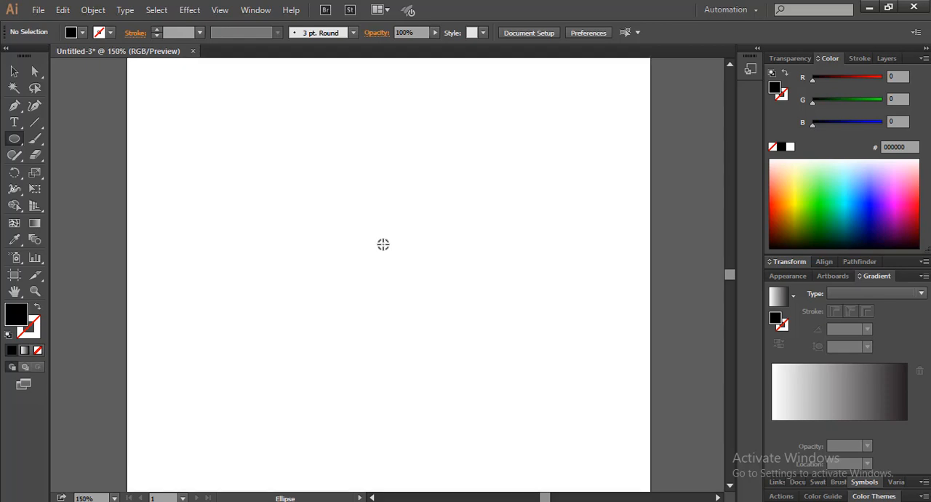
{"action": "left_click_drag", "start_coordinate": [407, 249], "coordinate": [535, 314]}
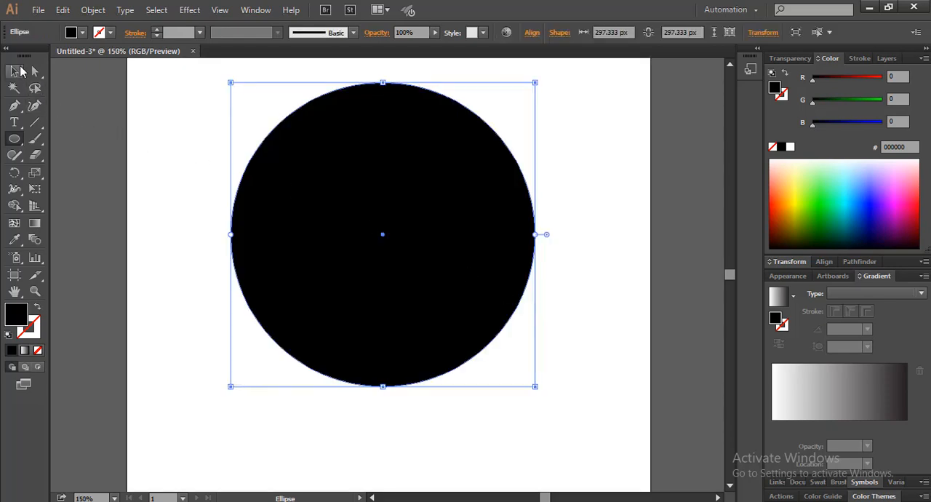
{"action": "key", "text": "v"}
{"action": "left_click", "coordinate": [86, 106]}
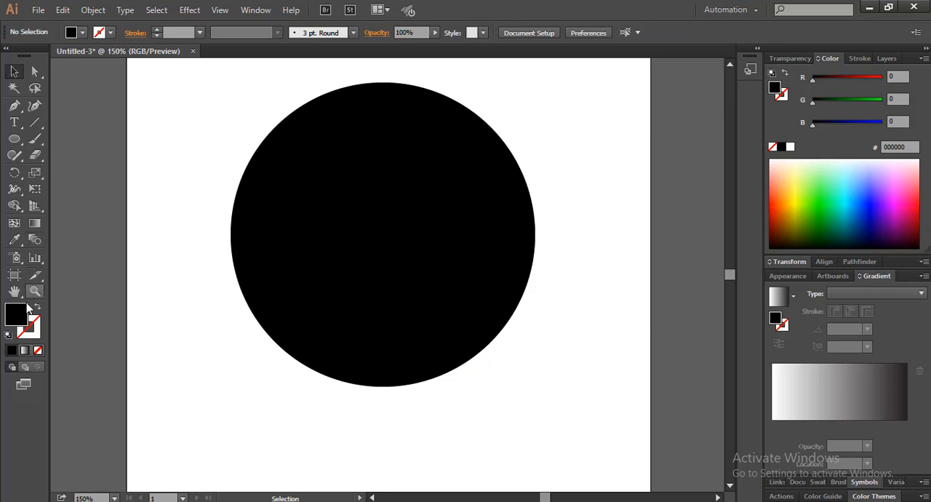
Step: Set the fill to white and draw a circle about 157 px wide from the middle of the black circle
{"action": "left_click", "coordinate": [82, 33]}
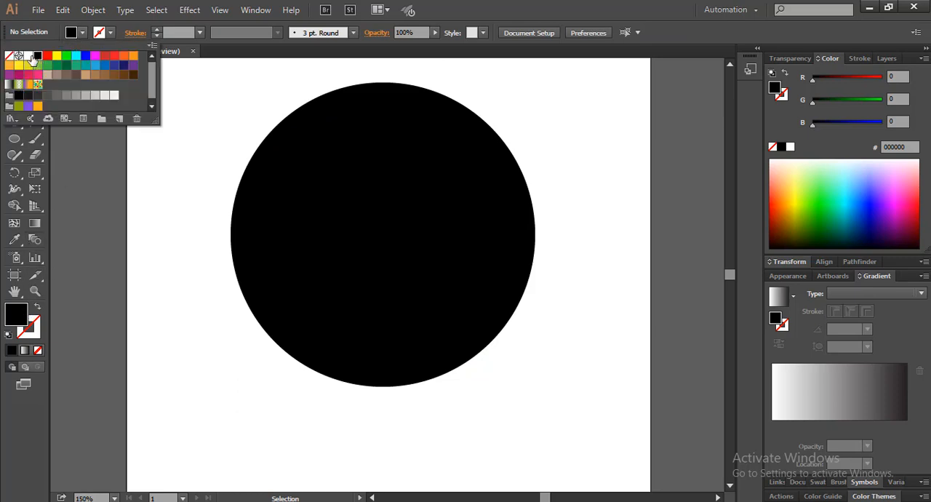
{"action": "left_click", "coordinate": [28, 56]}
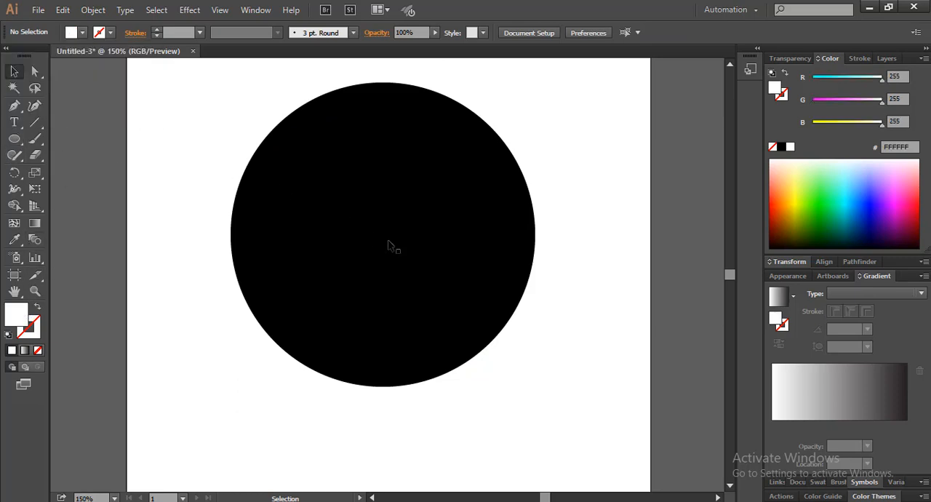
{"action": "left_click", "coordinate": [14, 139]}
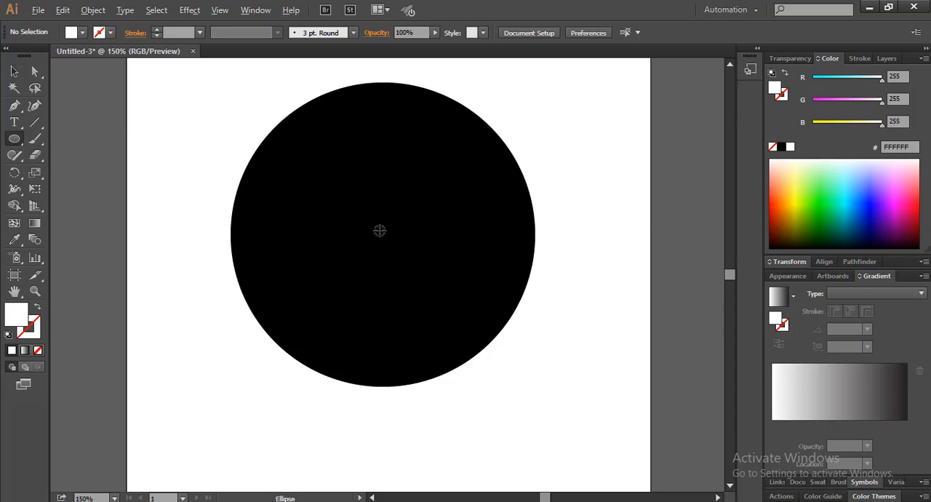
{"action": "left_click_drag", "start_coordinate": [379, 231], "coordinate": [458, 260]}
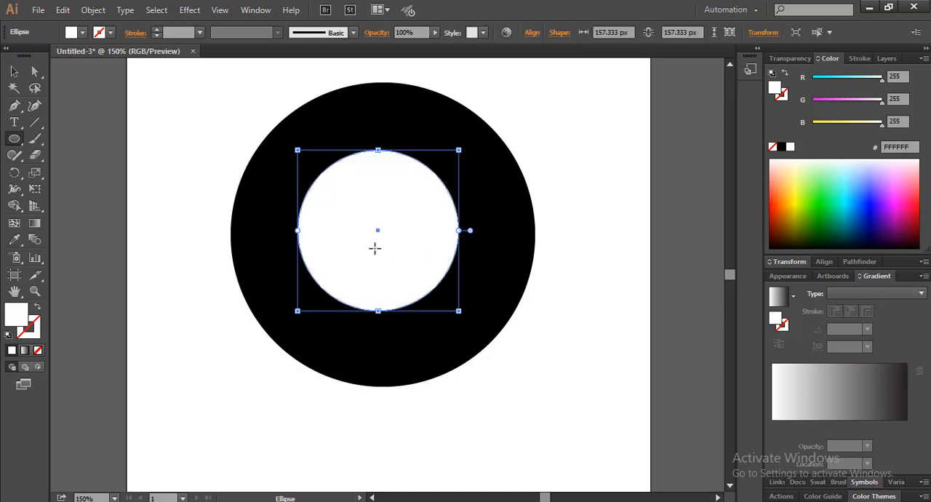
Step: Align the centres of the black and white circles horizontally and vertically
{"action": "left_click", "coordinate": [14, 71]}
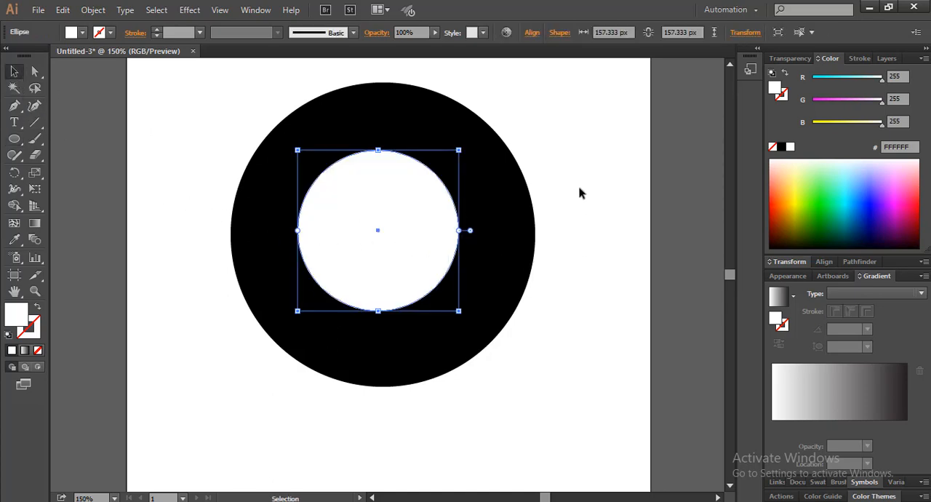
{"action": "left_click_drag", "start_coordinate": [580, 190], "coordinate": [414, 233]}
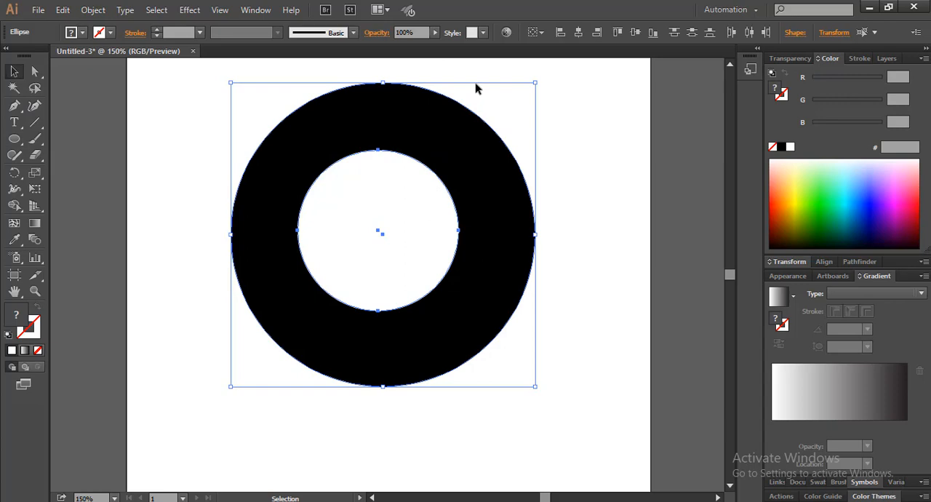
{"action": "left_click", "coordinate": [578, 35]}
{"action": "left_click", "coordinate": [633, 35]}
{"action": "left_click", "coordinate": [608, 167]}
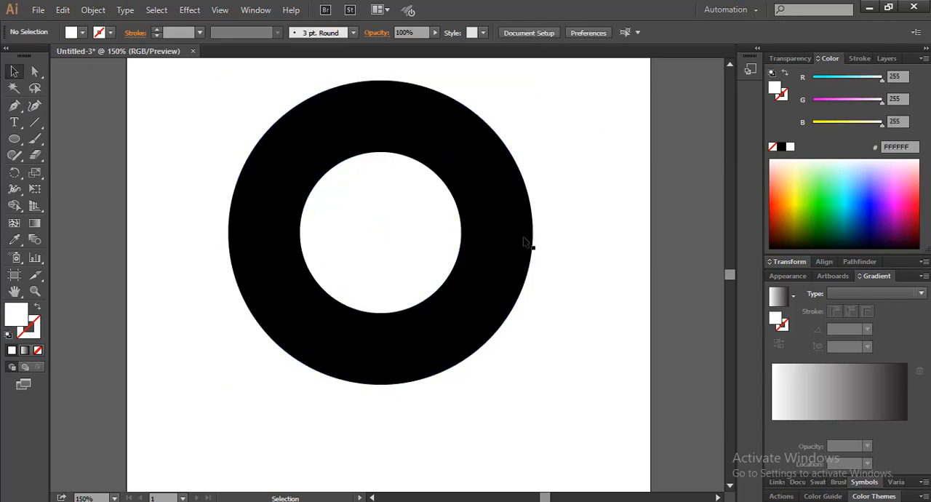
Step: Enlarge the white circle slightly about its centre to narrow the black ring around it
{"action": "left_click", "coordinate": [432, 226]}
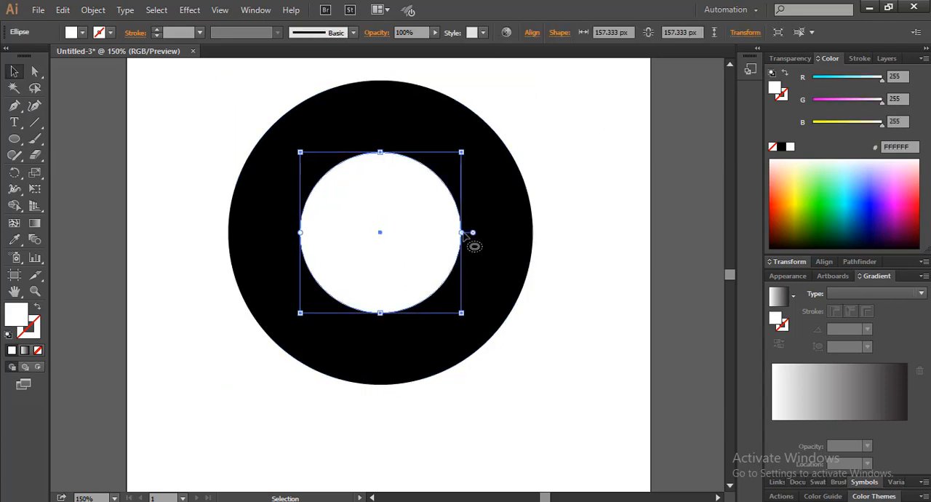
{"action": "left_click_drag", "start_coordinate": [463, 233], "coordinate": [474, 233]}
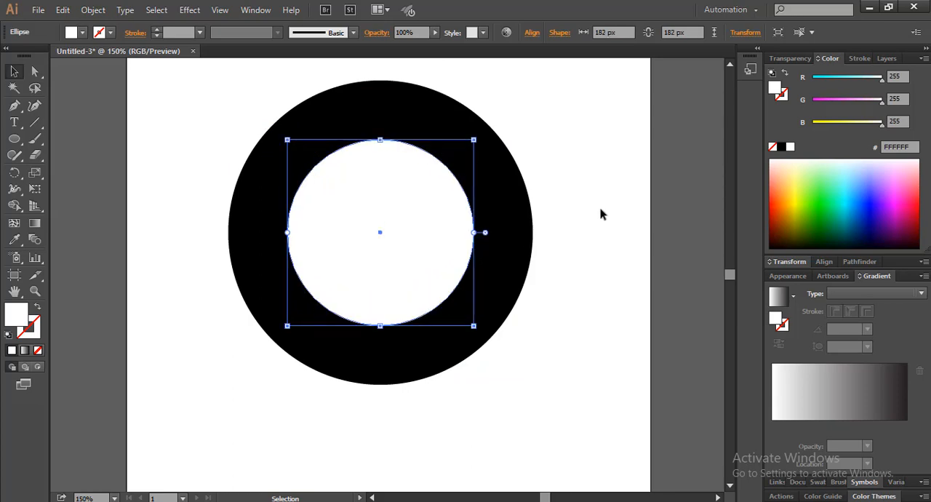
{"action": "left_click", "coordinate": [581, 172]}
{"action": "left_click_drag", "start_coordinate": [582, 173], "coordinate": [438, 235]}
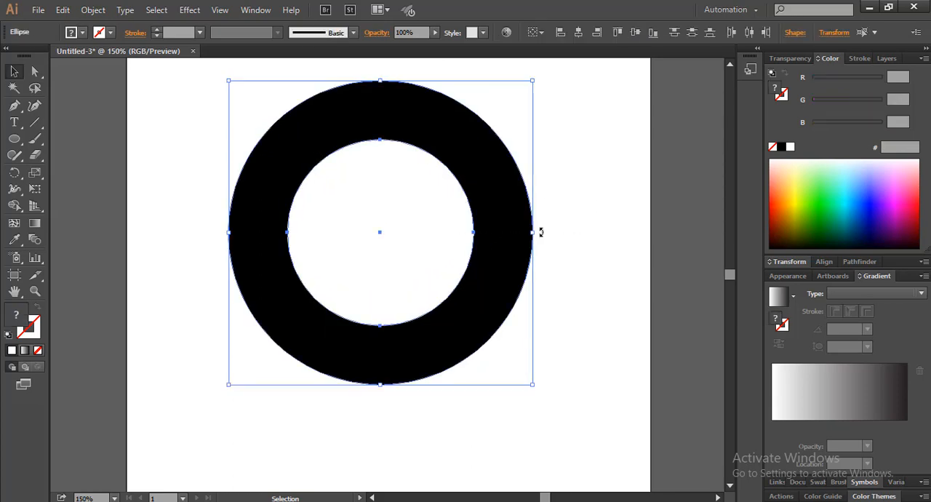
{"action": "left_click", "coordinate": [576, 251]}
{"action": "left_click", "coordinate": [464, 241]}
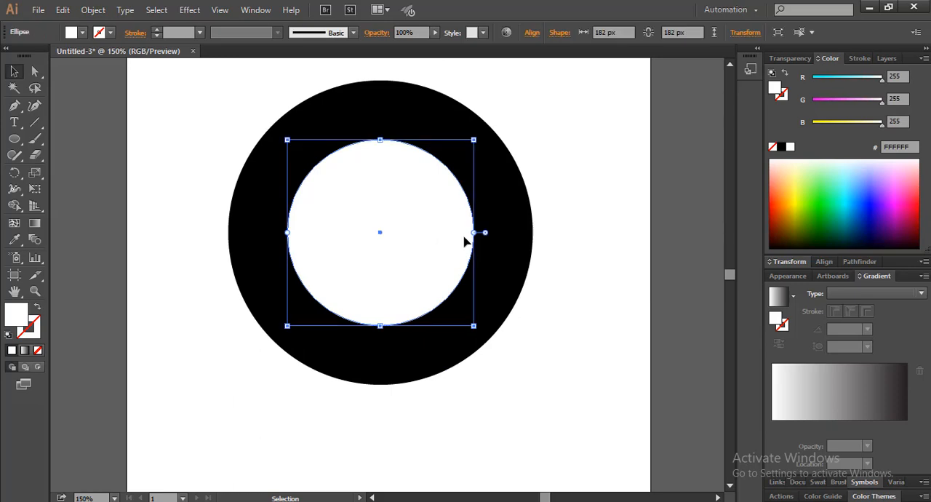
{"action": "left_click_drag", "start_coordinate": [477, 236], "coordinate": [470, 233]}
{"action": "left_click", "coordinate": [618, 172]}
Step: Separate the outer ring and the inner disc of both circles into individual shapes with the Shape Builder
{"action": "left_click_drag", "start_coordinate": [611, 151], "coordinate": [440, 245]}
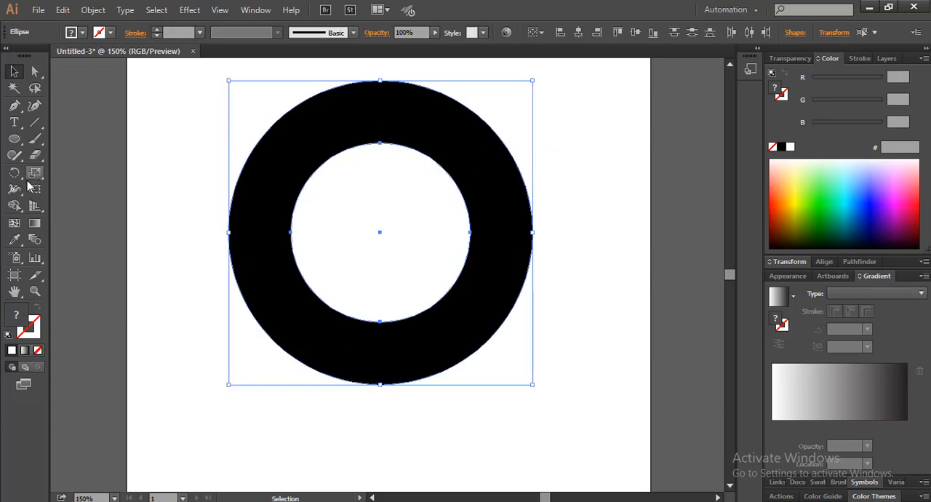
{"action": "left_click", "coordinate": [14, 206]}
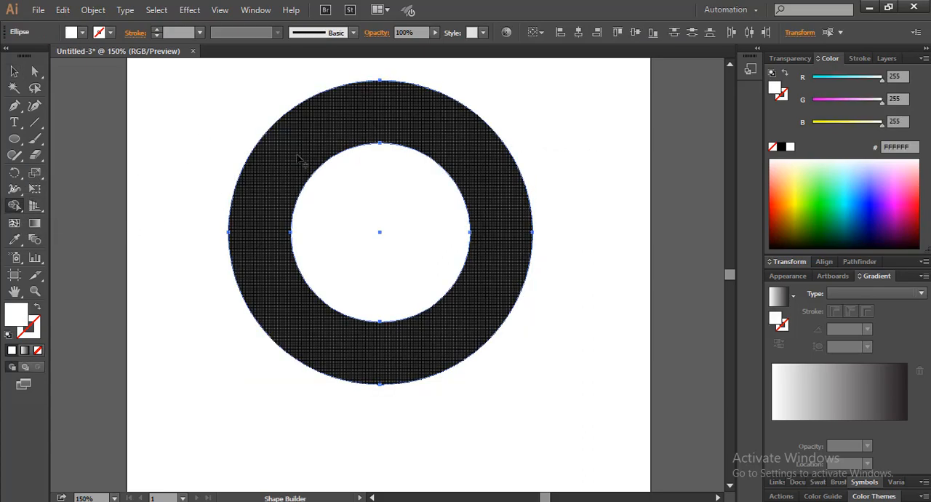
{"action": "mouse_move", "coordinate": [295, 158]}
{"action": "left_mouse_down"}
{"action": "mouse_move", "coordinate": [271, 192]}
{"action": "mouse_move", "coordinate": [275, 218]}
{"action": "left_mouse_up"}
{"action": "mouse_move", "coordinate": [342, 201]}
{"action": "left_mouse_down"}
{"action": "mouse_move", "coordinate": [386, 230]}
{"action": "mouse_move", "coordinate": [308, 201]}
{"action": "left_mouse_up"}
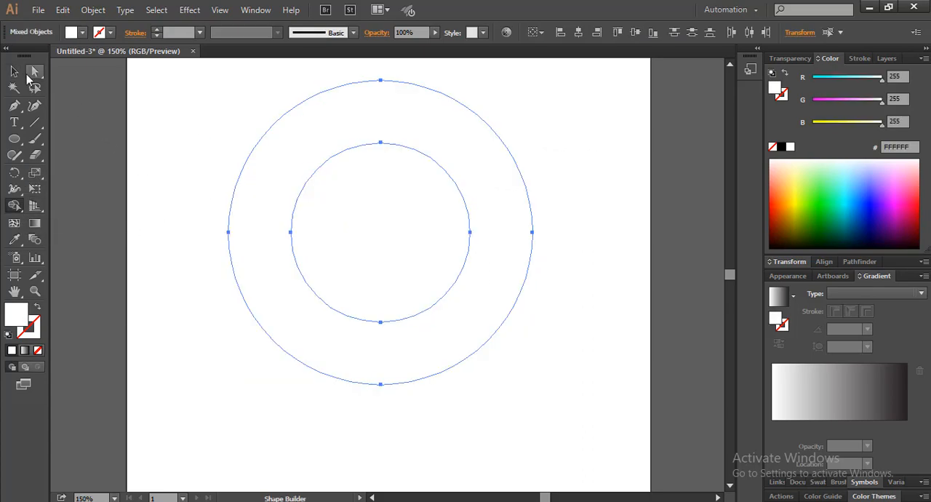
Step: Fill both the ring and the inner disc with black
{"action": "key", "text": "v"}
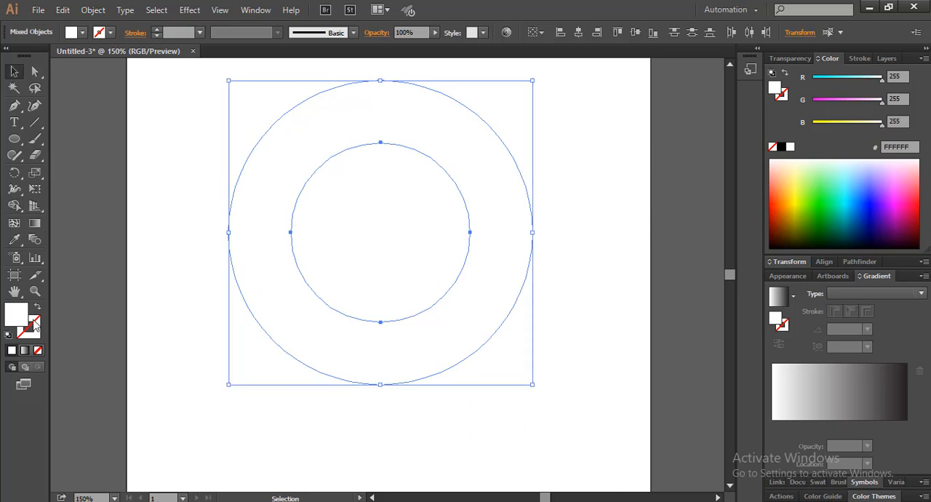
{"action": "left_click", "coordinate": [82, 32]}
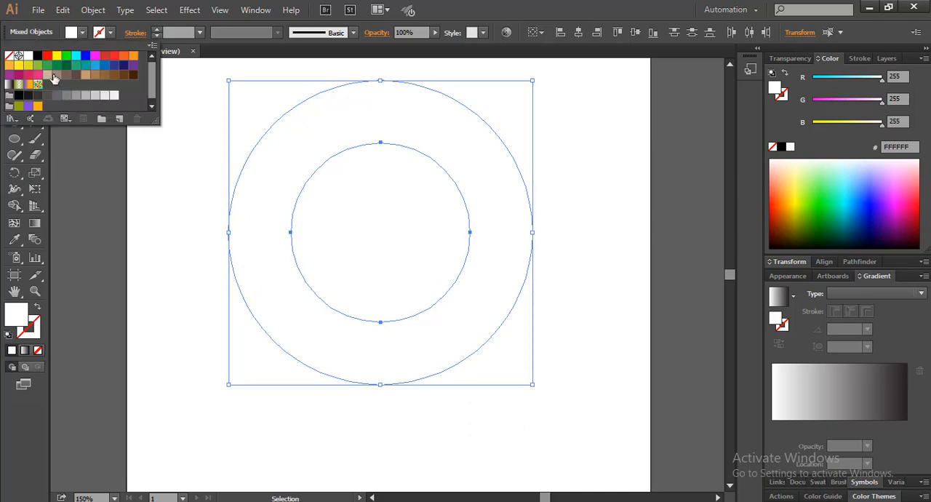
{"action": "left_click", "coordinate": [39, 56]}
{"action": "left_click", "coordinate": [163, 171]}
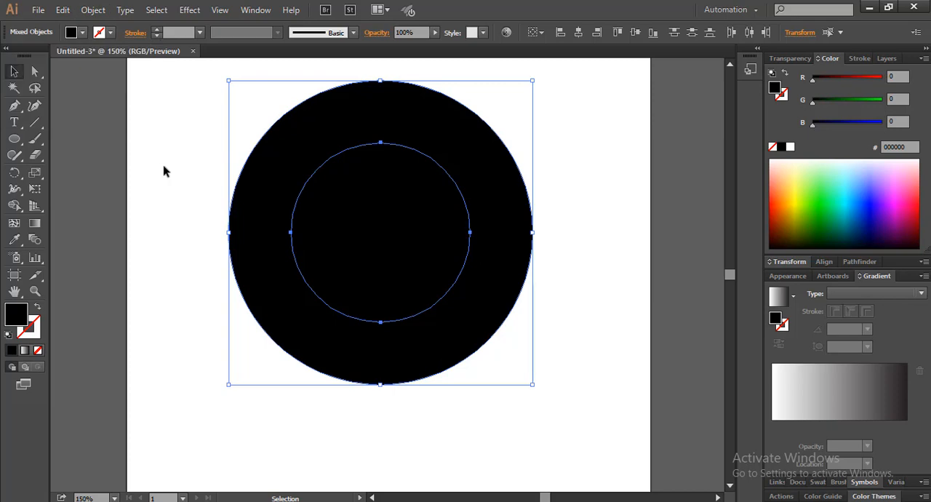
Step: Delete the inner disc to leave the ring with an empty centre
{"action": "left_click", "coordinate": [164, 171]}
{"action": "left_click", "coordinate": [350, 220]}
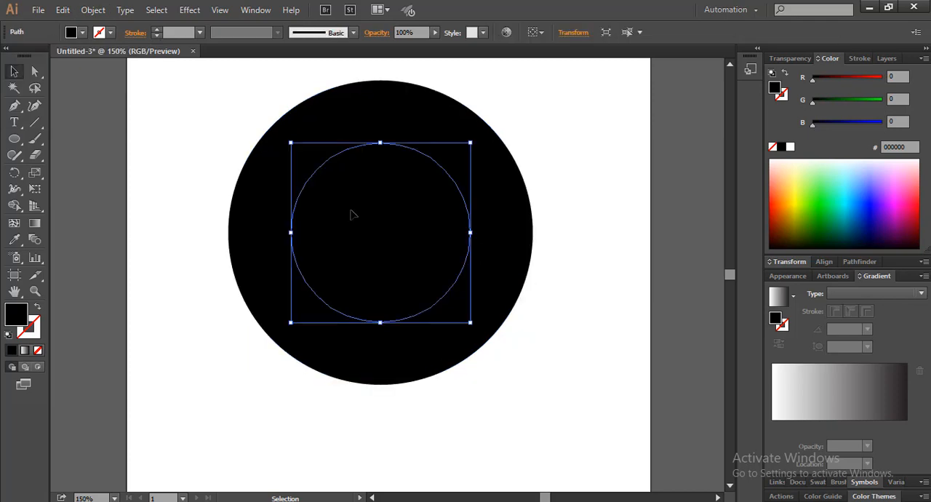
{"action": "key", "text": "Delete"}
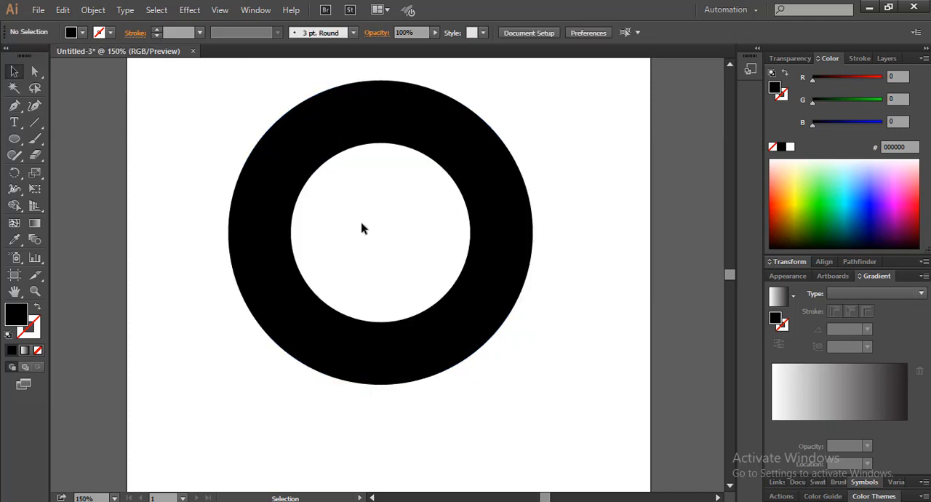
Step: Draw a black rectangle across the bottom of the ring, fitting its top and bottom edges to the ring's inner and outer curves
{"action": "left_click", "coordinate": [444, 343]}
{"action": "scroll", "coordinate": [399, 348], "scroll_direction": "up", "scroll_amount": 1}
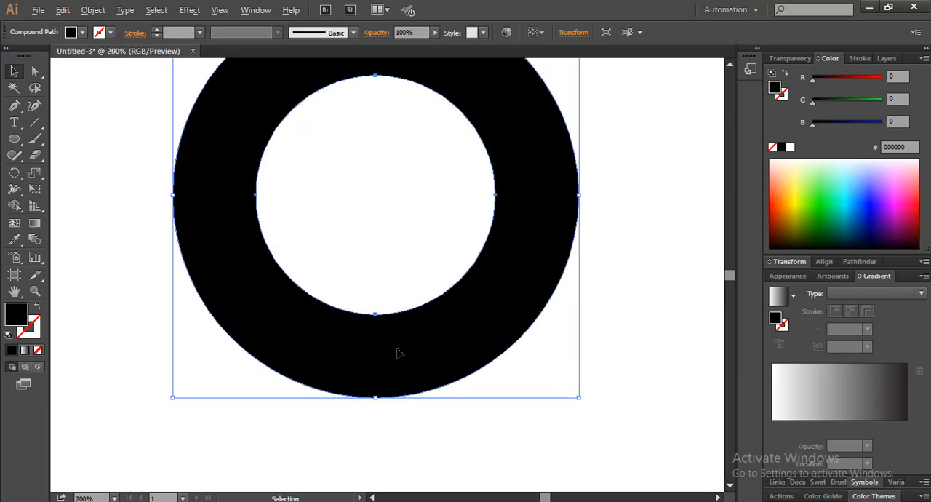
{"action": "left_click_drag", "start_coordinate": [397, 351], "coordinate": [432, 305]}
{"action": "scroll", "coordinate": [417, 319], "scroll_direction": "up", "scroll_amount": 3}
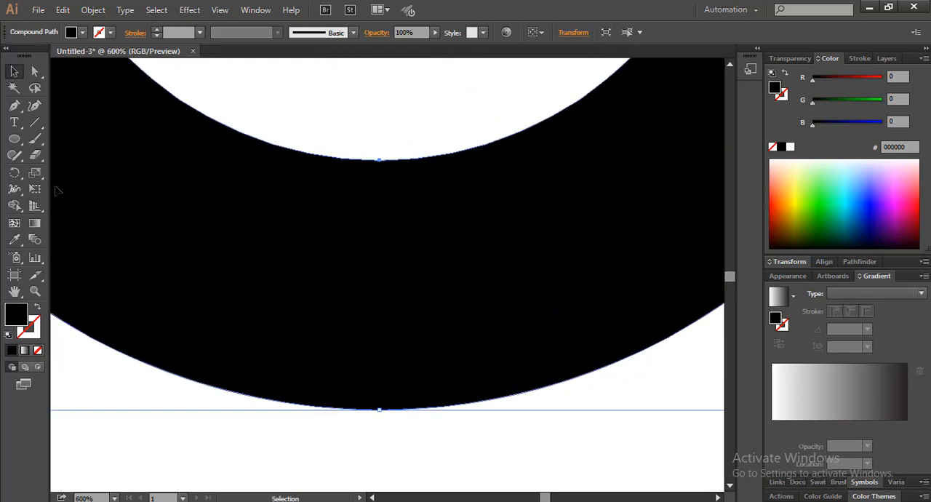
{"action": "left_click_drag", "start_coordinate": [14, 142], "coordinate": [94, 137]}
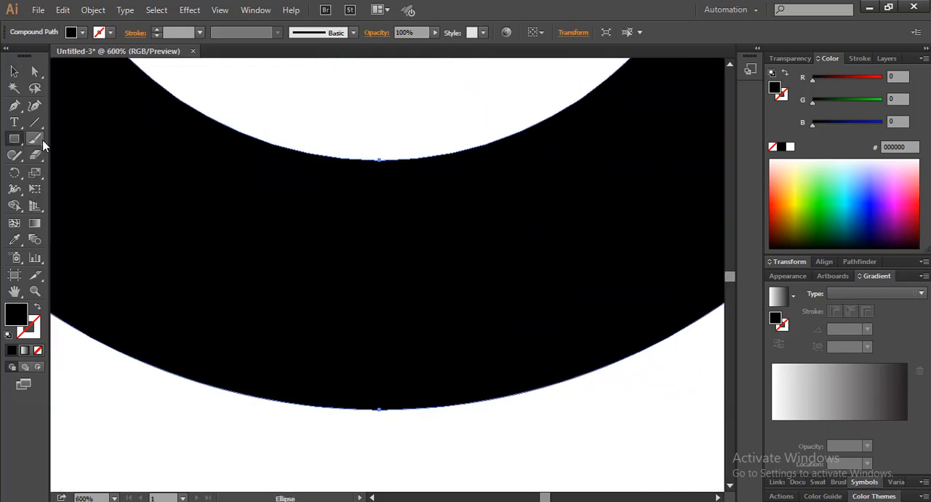
{"action": "left_click_drag", "start_coordinate": [177, 130], "coordinate": [607, 386]}
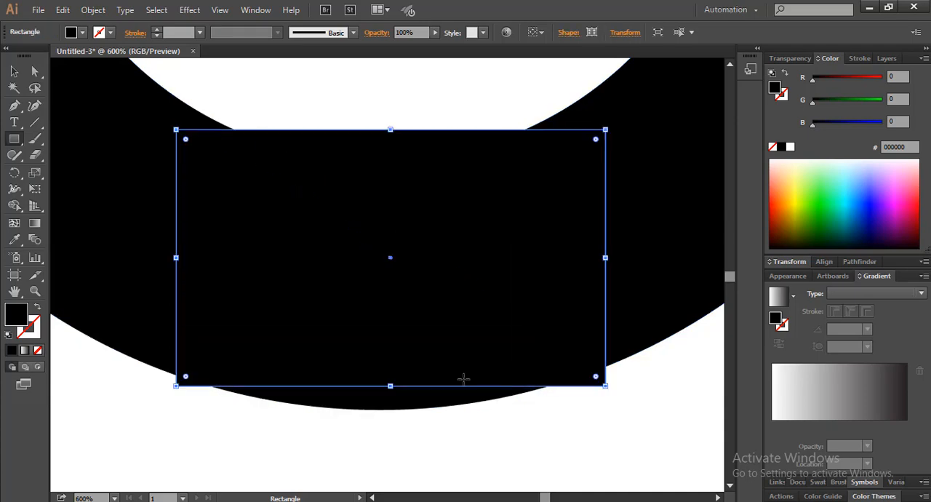
{"action": "left_click_drag", "start_coordinate": [390, 386], "coordinate": [394, 410]}
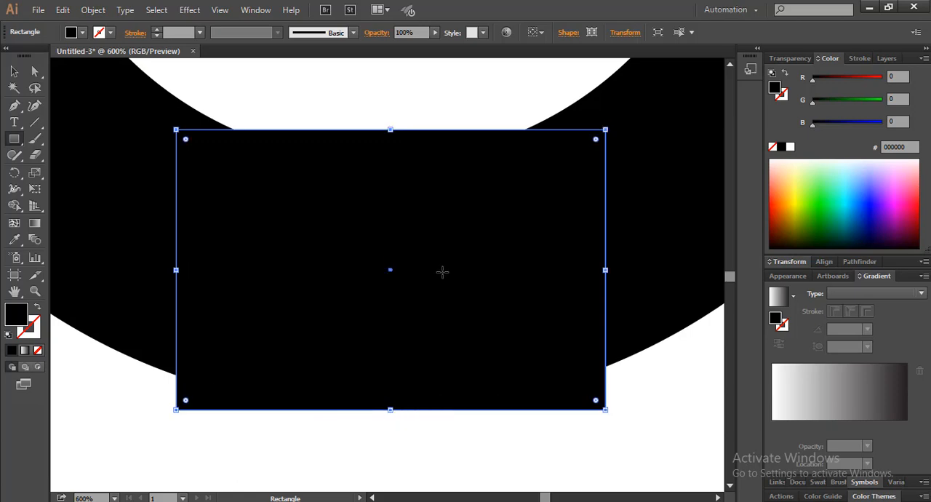
{"action": "left_click_drag", "start_coordinate": [390, 127], "coordinate": [391, 160]}
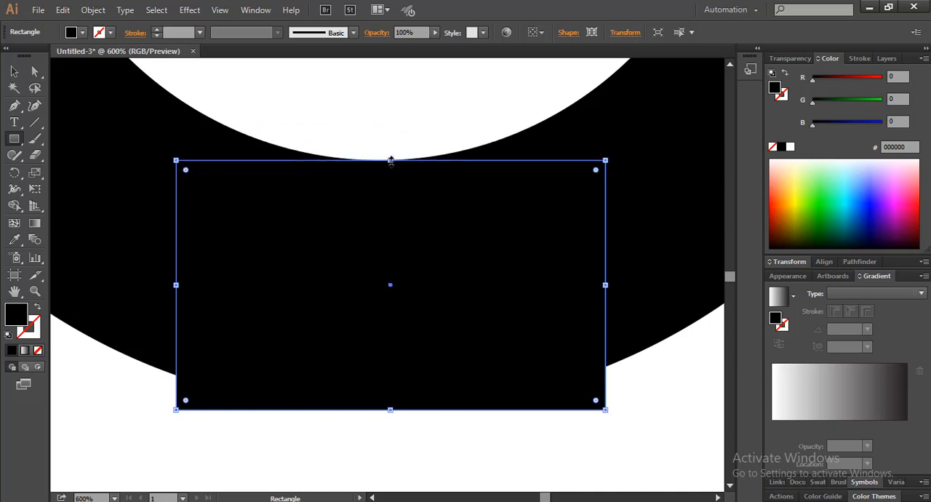
Step: Rotate the rectangle at the bottom of the ring about 45° clockwise
{"action": "scroll", "coordinate": [371, 256], "scroll_direction": "down", "scroll_amount": 3}
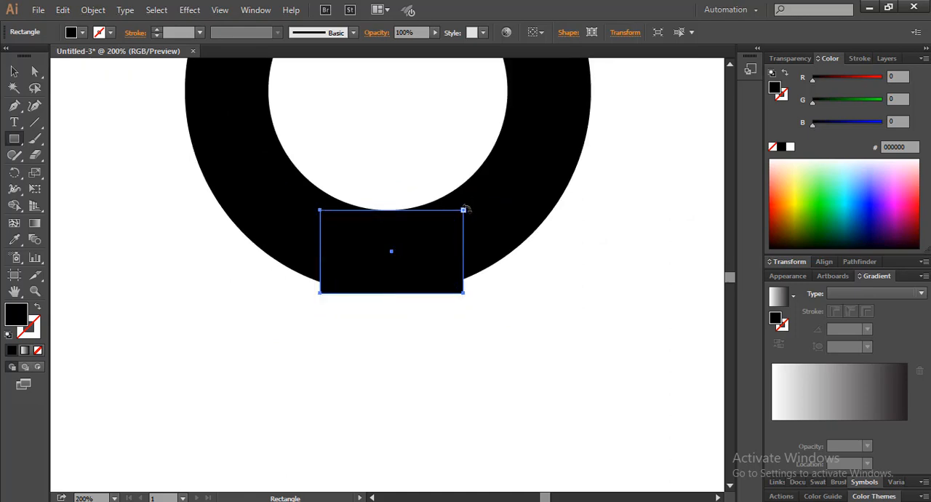
{"action": "left_click_drag", "start_coordinate": [466, 208], "coordinate": [480, 262]}
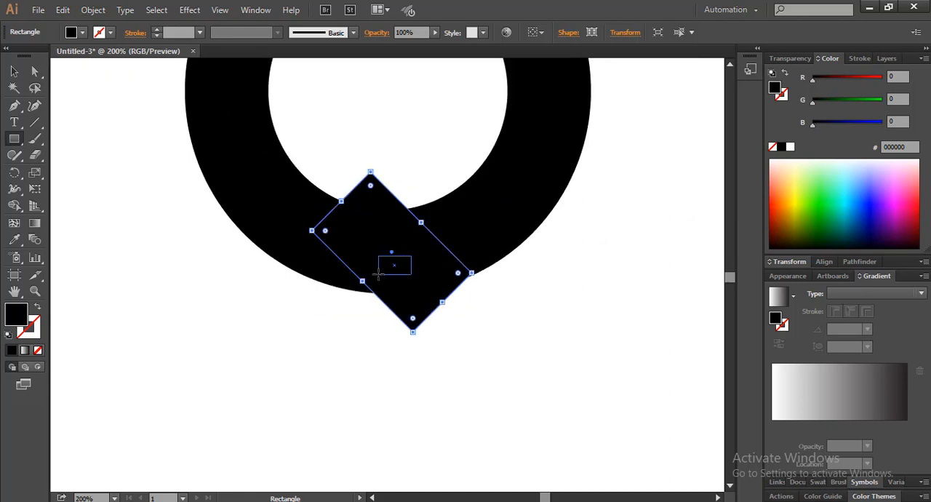
Step: Move the rotated rectangle to the ring's lower-left side so its upper corners meet the ring's inner and outer edges
{"action": "left_click_drag", "start_coordinate": [378, 273], "coordinate": [377, 274]}
{"action": "key", "text": "ctrl+shift+a"}
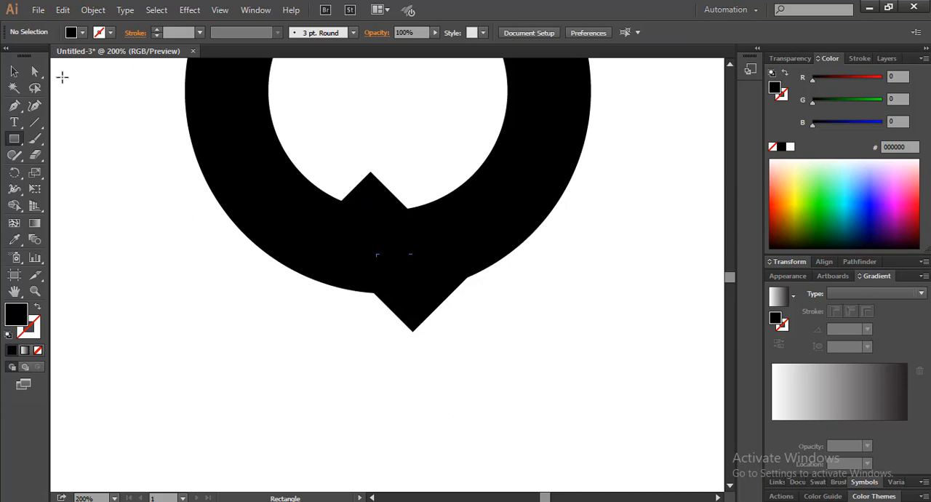
{"action": "left_click", "coordinate": [14, 71]}
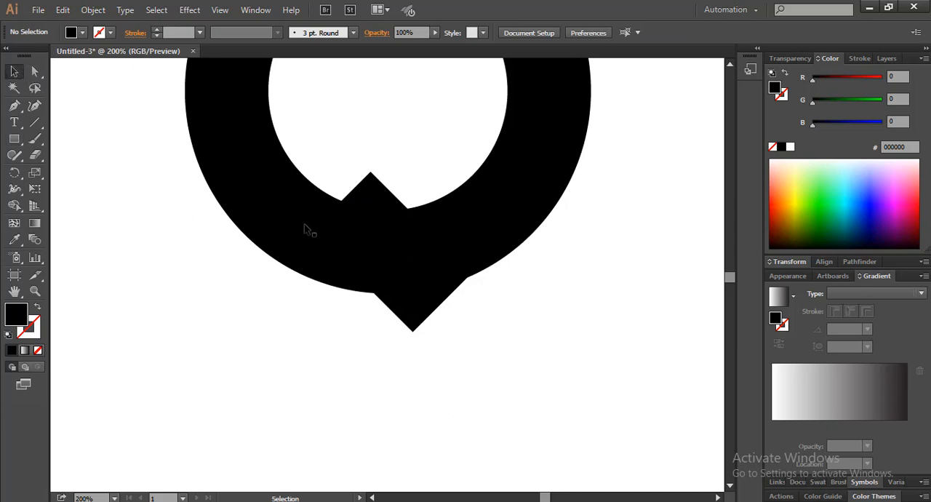
{"action": "left_click_drag", "start_coordinate": [370, 239], "coordinate": [325, 230]}
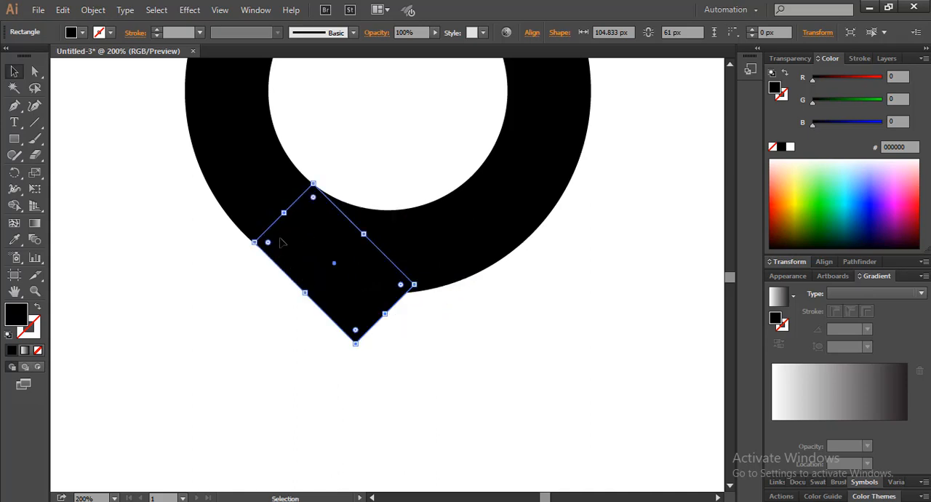
{"action": "scroll", "coordinate": [283, 242], "scroll_direction": "up", "scroll_amount": 6}
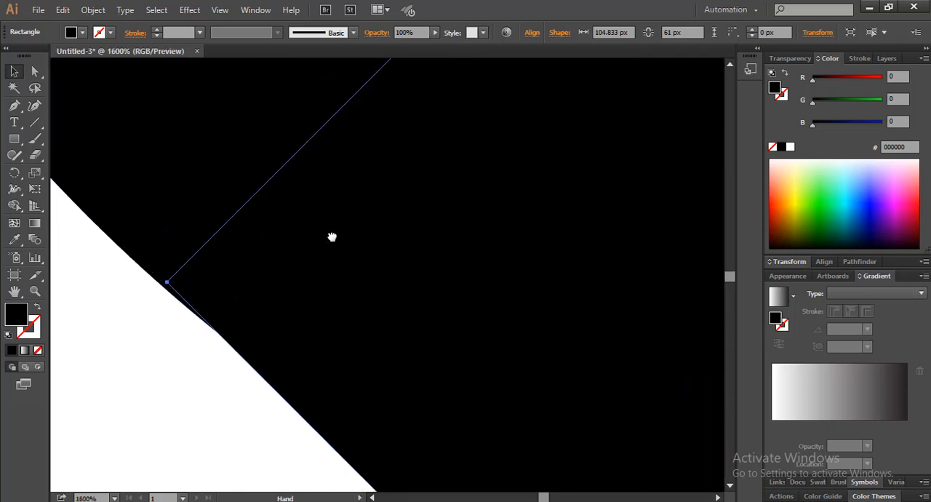
{"action": "left_click_drag", "start_coordinate": [260, 259], "coordinate": [284, 251]}
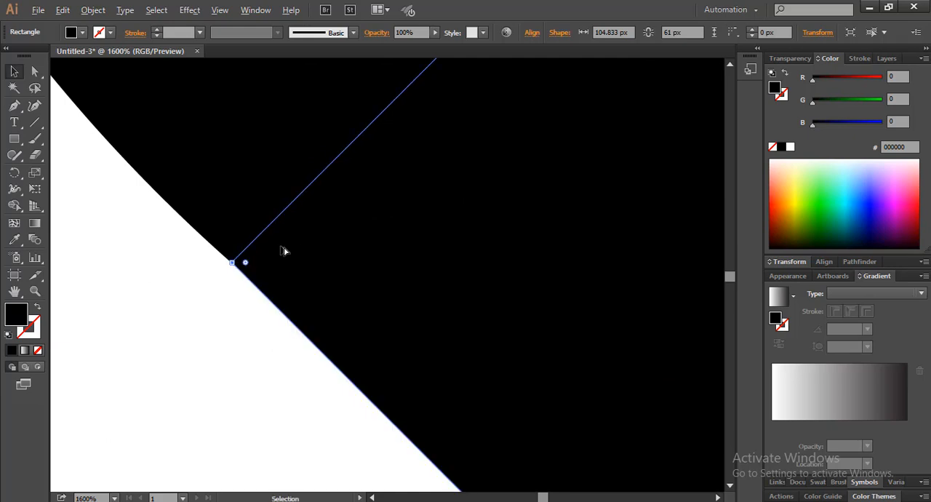
{"action": "scroll", "coordinate": [284, 251], "scroll_direction": "down", "scroll_amount": 3}
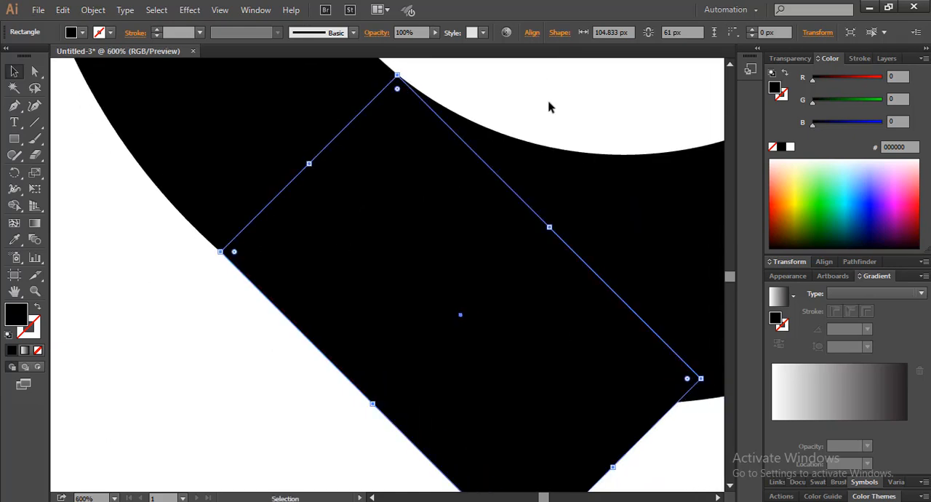
{"action": "left_click", "coordinate": [550, 107]}
{"action": "scroll", "coordinate": [477, 202], "scroll_direction": "down", "scroll_amount": 1}
{"action": "scroll", "coordinate": [397, 272], "scroll_direction": "down", "scroll_amount": 2}
{"action": "scroll", "coordinate": [396, 275], "scroll_direction": "down", "scroll_amount": 1}
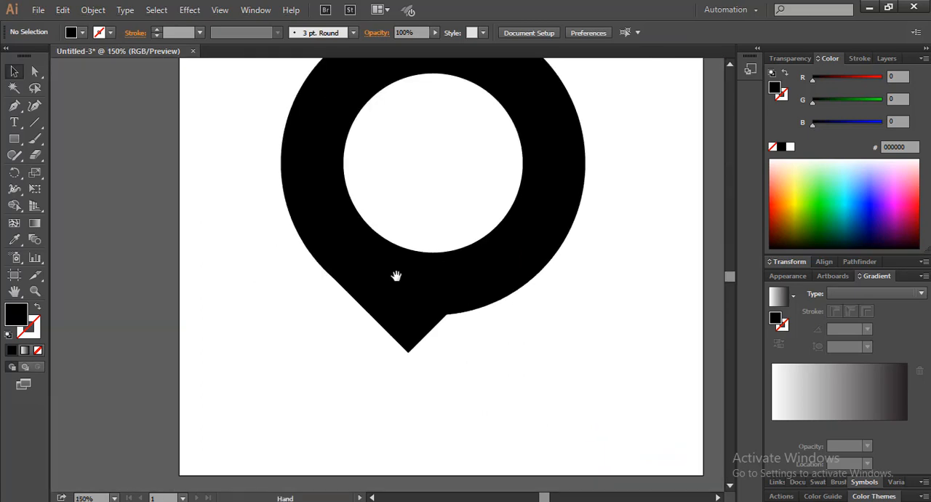
Step: Lengthen the rotated rectangle diagonally down and away from the ring to about 176 px, forming a tail
{"action": "left_click_drag", "start_coordinate": [396, 275], "coordinate": [386, 282]}
{"action": "scroll", "coordinate": [371, 294], "scroll_direction": "up", "scroll_amount": 1}
{"action": "left_click", "coordinate": [380, 307]}
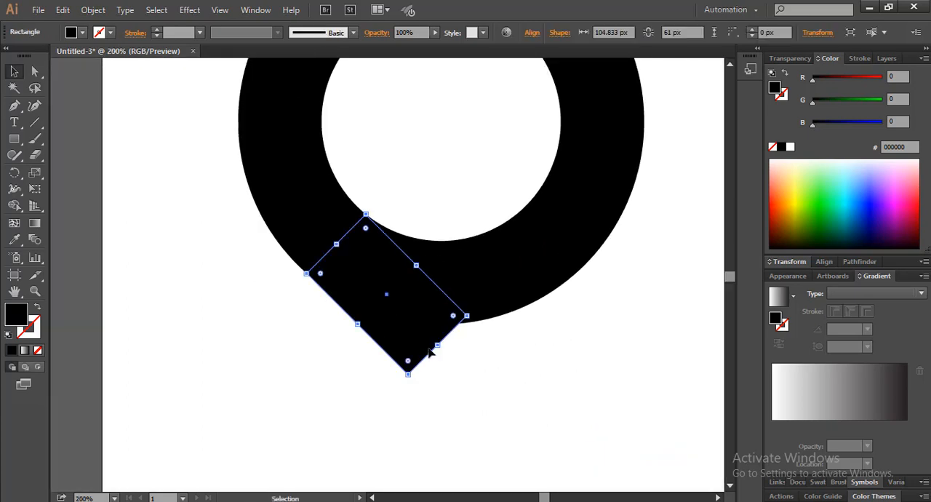
{"action": "left_click_drag", "start_coordinate": [436, 347], "coordinate": [528, 394]}
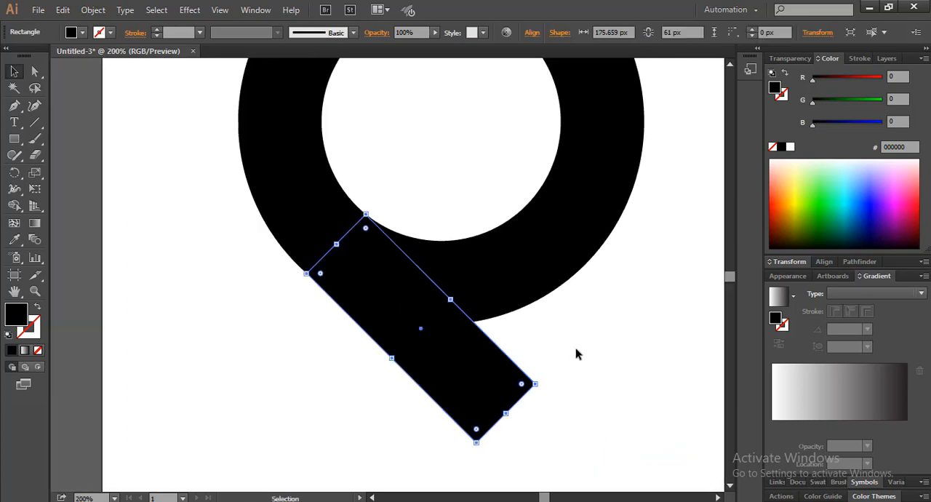
{"action": "left_click", "coordinate": [580, 351]}
{"action": "scroll", "coordinate": [579, 351], "scroll_direction": "down", "scroll_amount": 2}
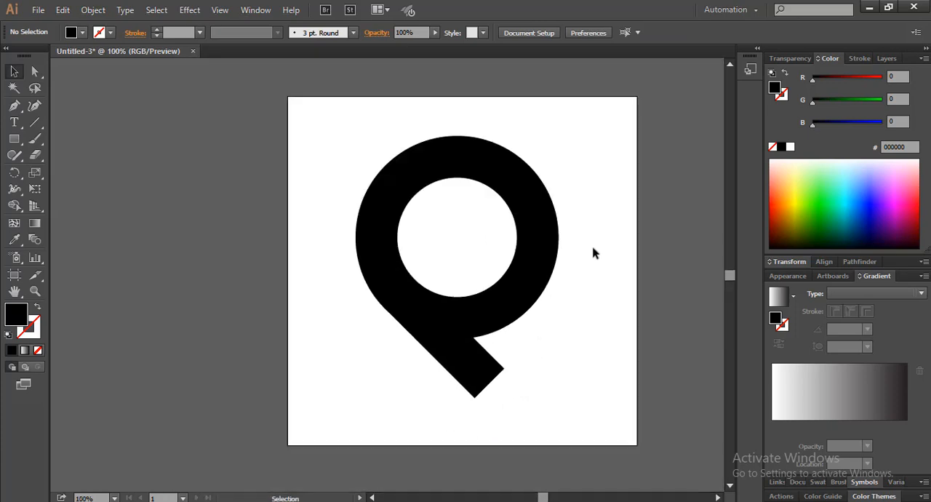
Step: Scale the ring and tail down together proportionally until the tail is about 72 × 25 px
{"action": "left_click_drag", "start_coordinate": [594, 249], "coordinate": [445, 368]}
{"action": "left_click_drag", "start_coordinate": [557, 397], "coordinate": [517, 321]}
{"action": "left_click", "coordinate": [521, 314]}
Step: Examine up close how the tail's upper corners meet the ring's inner and outer edges
{"action": "scroll", "coordinate": [432, 287], "scroll_direction": "up", "scroll_amount": 4}
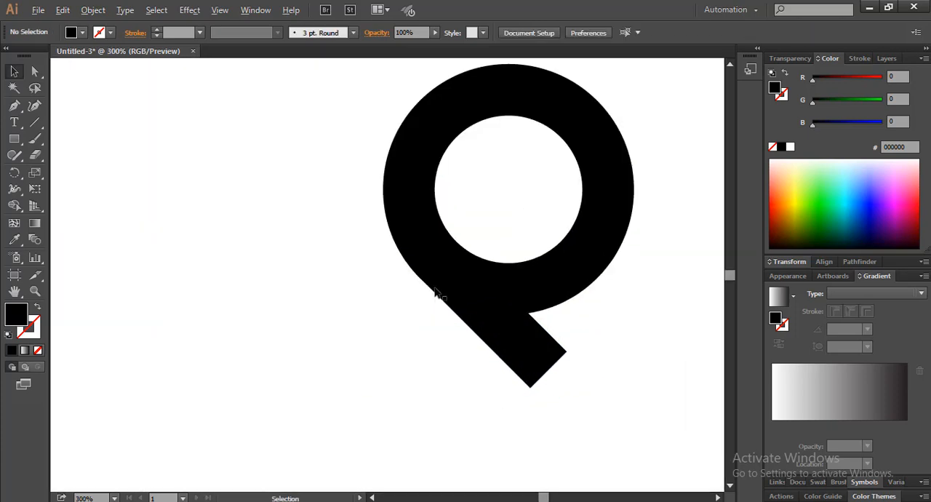
{"action": "left_click_drag", "start_coordinate": [456, 292], "coordinate": [435, 284]}
{"action": "left_click", "coordinate": [460, 306]}
{"action": "scroll", "coordinate": [396, 267], "scroll_direction": "up", "scroll_amount": 4}
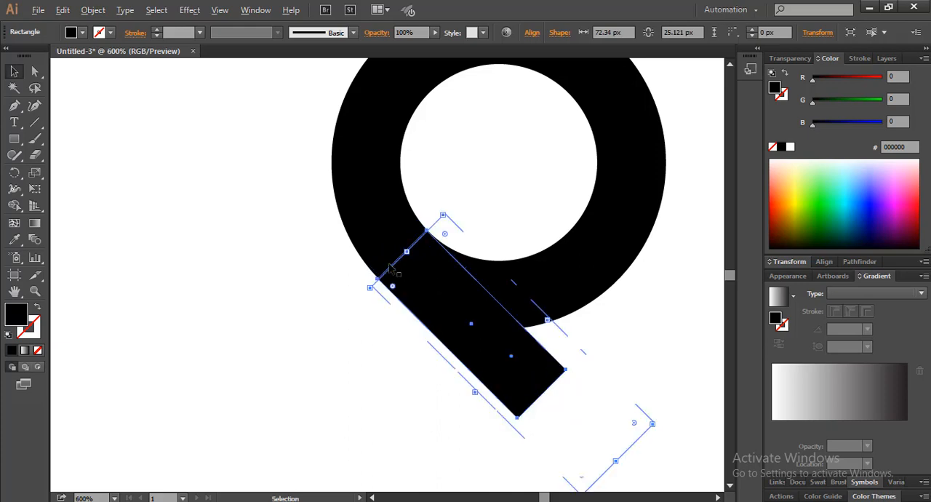
{"action": "key", "text": "space"}
{"action": "left_click_drag", "start_coordinate": [455, 250], "coordinate": [362, 333]}
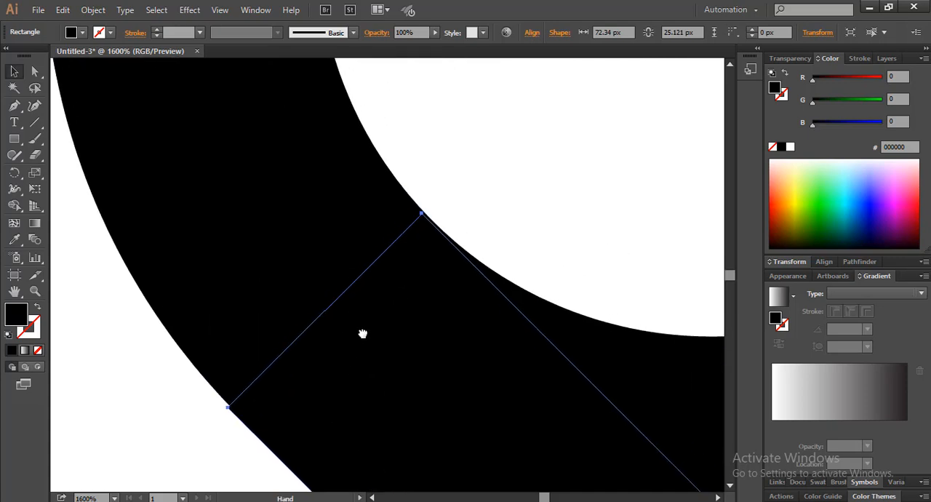
{"action": "scroll", "coordinate": [398, 230], "scroll_direction": "up", "scroll_amount": 3}
{"action": "left_click_drag", "start_coordinate": [394, 213], "coordinate": [399, 208]}
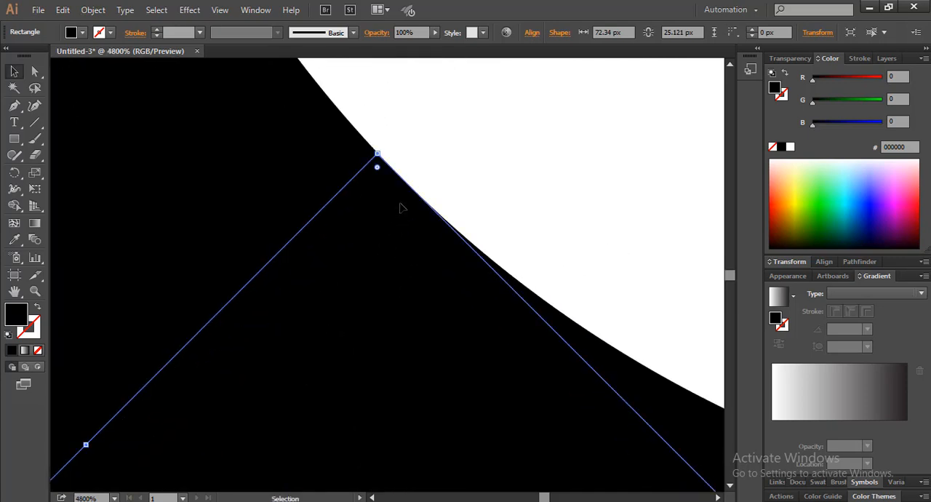
{"action": "scroll", "coordinate": [401, 209], "scroll_direction": "down", "scroll_amount": 2}
{"action": "left_click", "coordinate": [468, 182]}
{"action": "scroll", "coordinate": [468, 183], "scroll_direction": "down", "scroll_amount": 3}
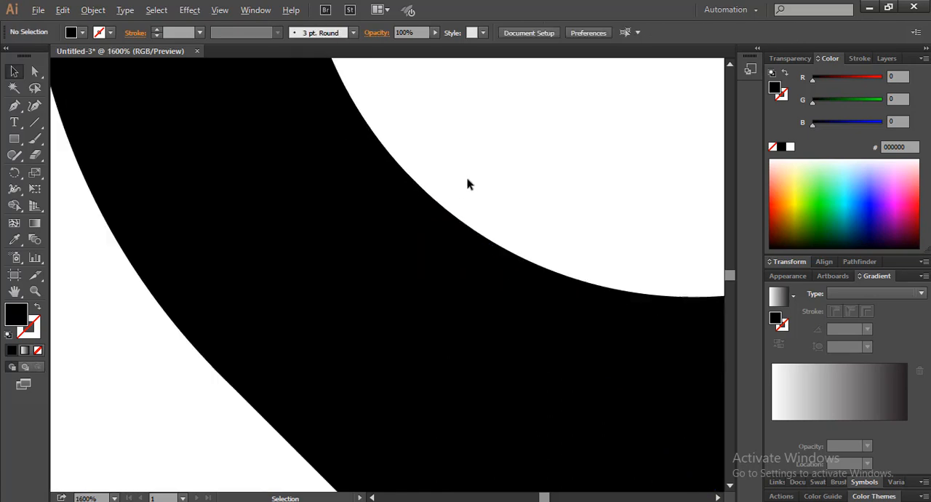
{"action": "scroll", "coordinate": [468, 184], "scroll_direction": "down", "scroll_amount": 3}
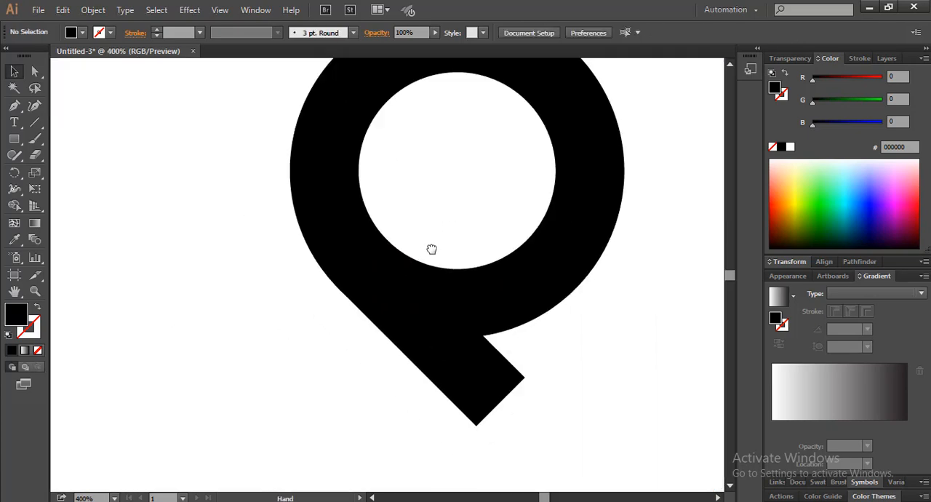
{"action": "scroll", "coordinate": [427, 255], "scroll_direction": "up", "scroll_amount": 1}
{"action": "scroll", "coordinate": [424, 261], "scroll_direction": "down", "scroll_amount": 1}
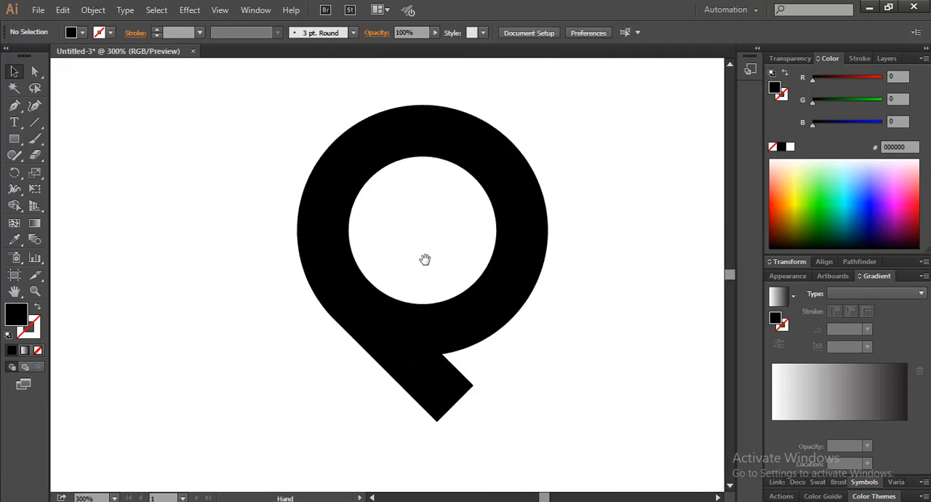
Step: Extend the free end of the tail a little further from the ring, fine-tuning its length
{"action": "left_click", "coordinate": [411, 346]}
{"action": "left_click_drag", "start_coordinate": [440, 385], "coordinate": [473, 393]}
{"action": "left_click", "coordinate": [537, 344]}
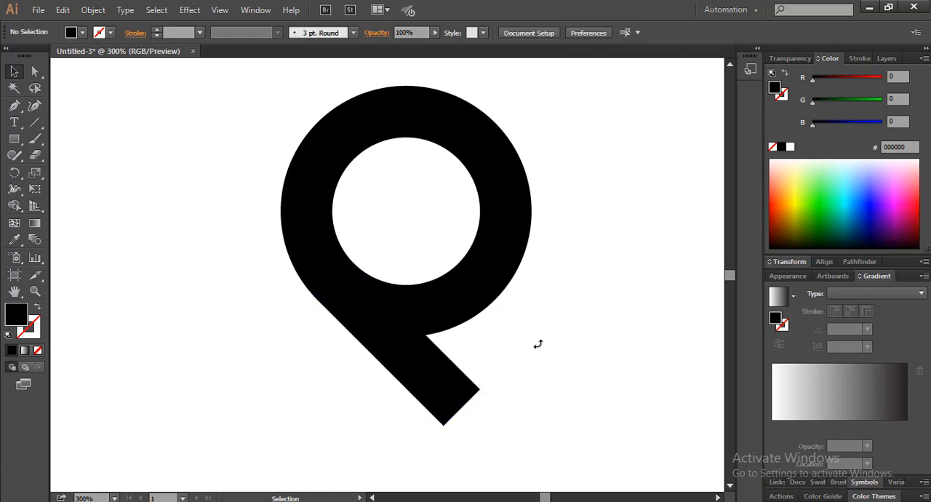
{"action": "left_click", "coordinate": [455, 399]}
{"action": "mouse_move", "coordinate": [464, 411]}
{"action": "left_mouse_down"}
{"action": "mouse_move", "coordinate": [474, 419]}
{"action": "mouse_move", "coordinate": [456, 401]}
{"action": "left_mouse_up"}
{"action": "left_click", "coordinate": [535, 304]}
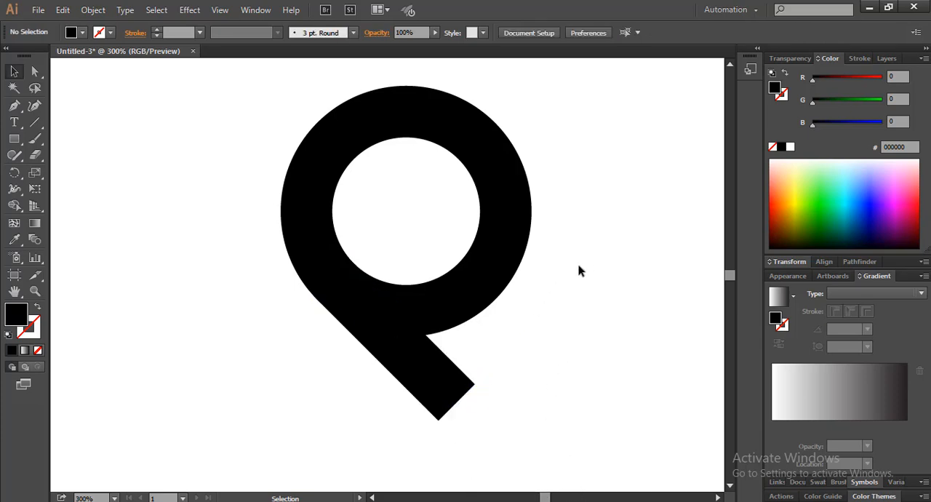
Step: Merge the ring and tail into a single shape with the Shape Builder tool
{"action": "left_click_drag", "start_coordinate": [579, 270], "coordinate": [387, 373]}
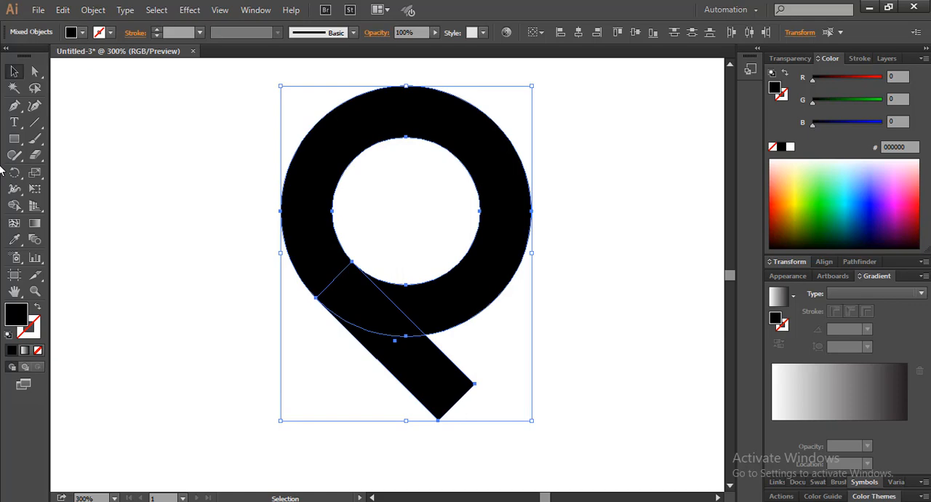
{"action": "left_click", "coordinate": [14, 206]}
{"action": "left_click_drag", "start_coordinate": [326, 273], "coordinate": [415, 364]}
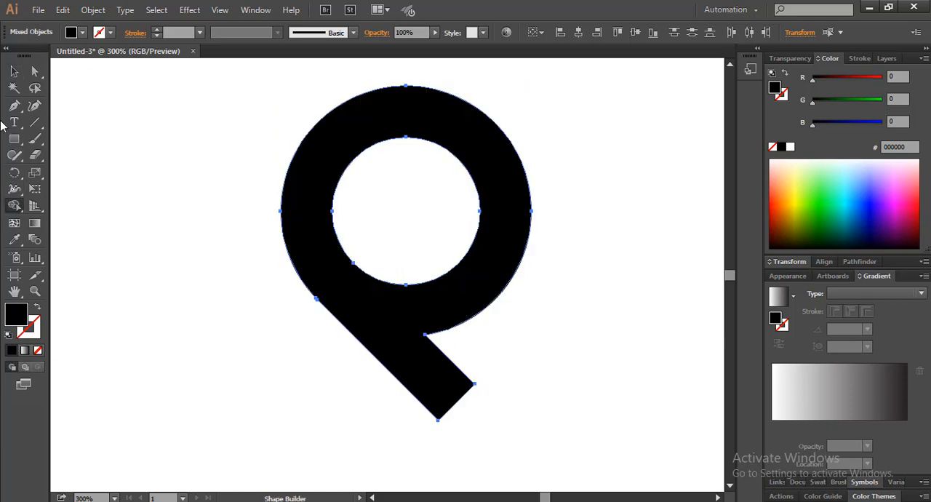
{"action": "left_click", "coordinate": [14, 71]}
{"action": "left_click", "coordinate": [135, 229]}
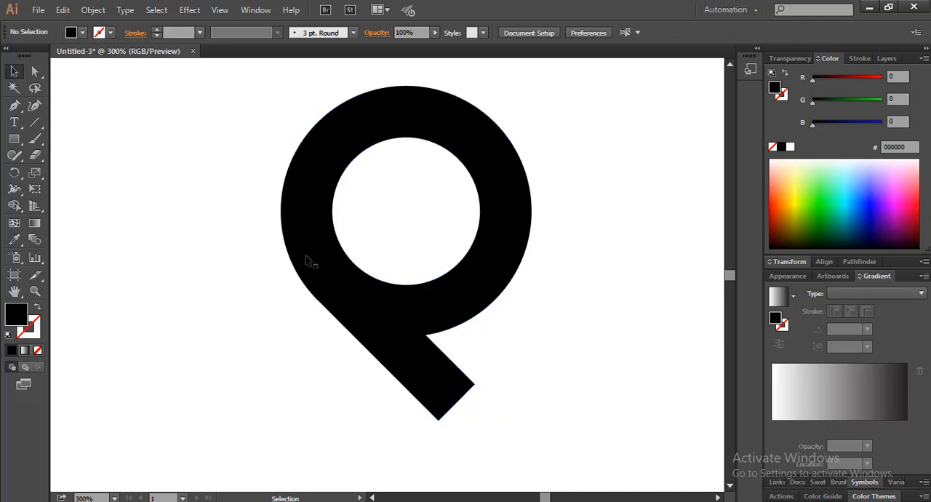
Step: Create a copy of the merged shape rotated by 180°
{"action": "left_click", "coordinate": [384, 310]}
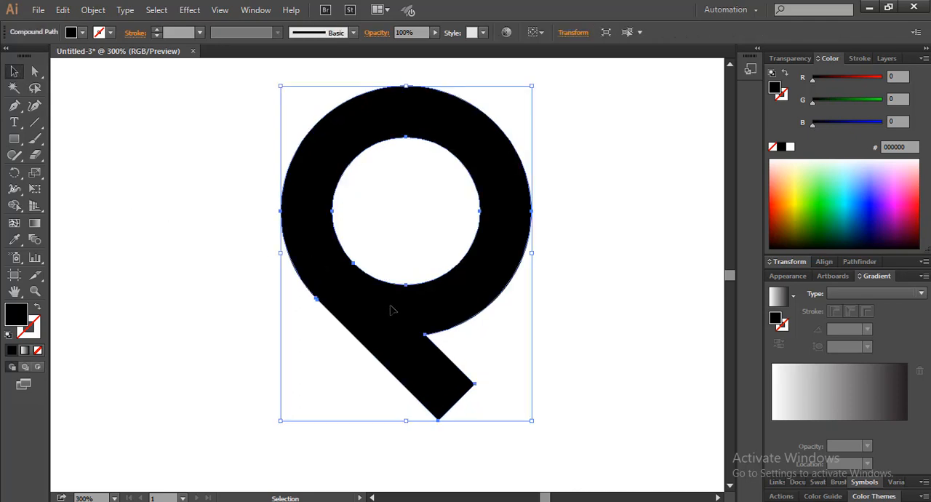
{"action": "right_click", "coordinate": [390, 310]}
{"action": "mouse_move", "coordinate": [536, 419]}
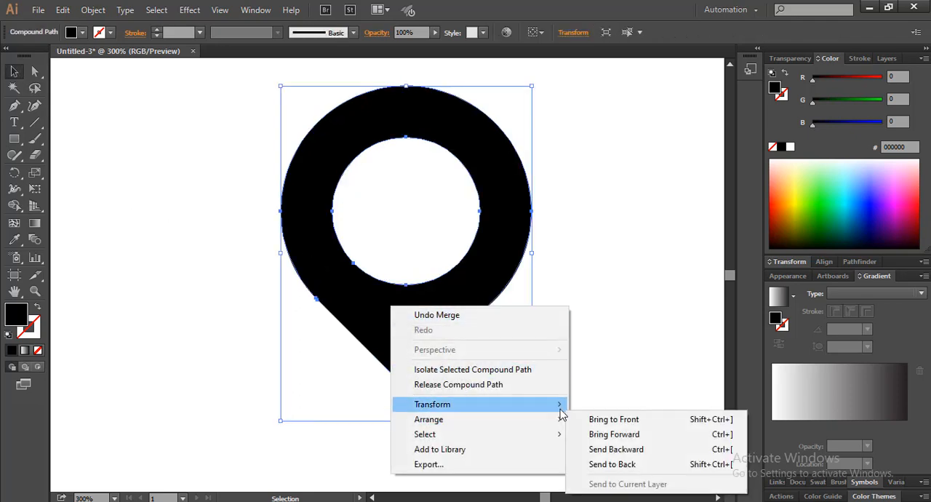
{"action": "left_click", "coordinate": [614, 320]}
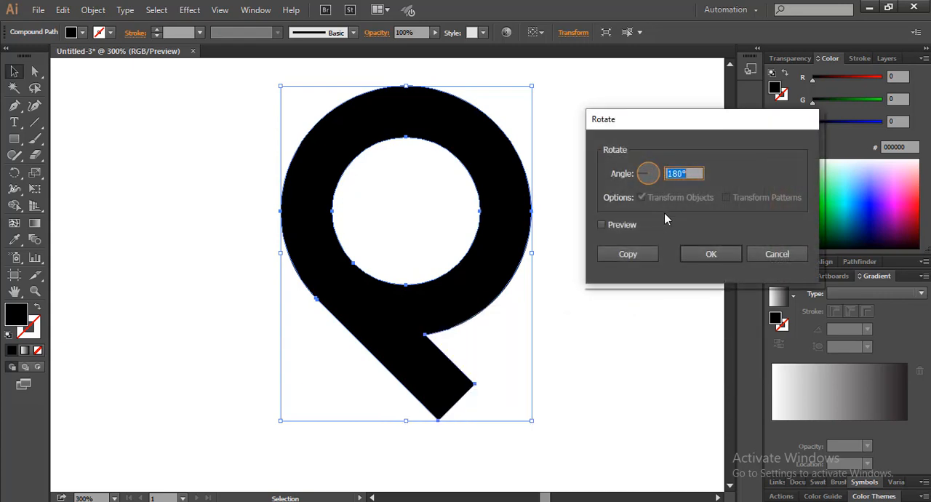
{"action": "left_click", "coordinate": [602, 225]}
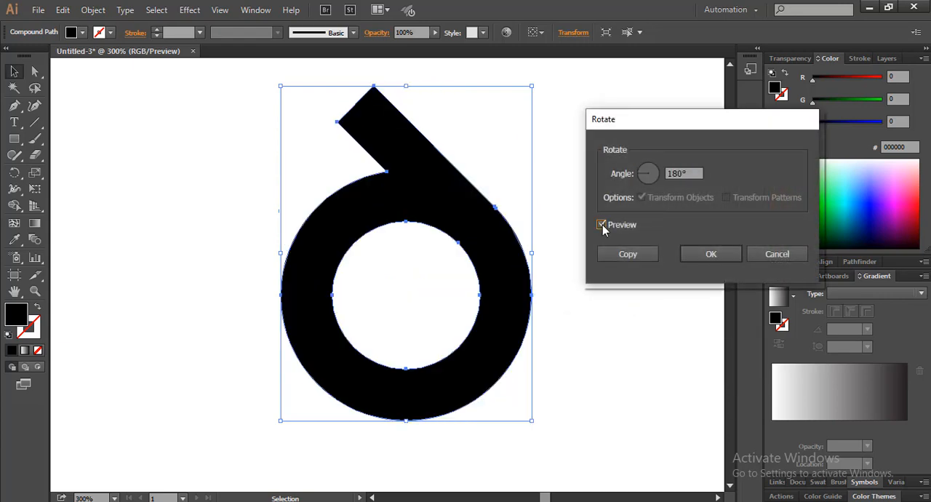
{"action": "left_click", "coordinate": [602, 225]}
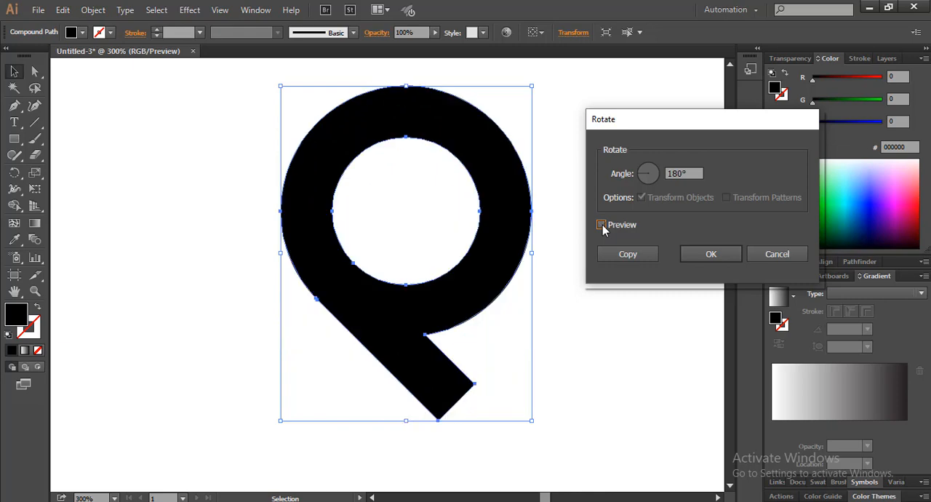
{"action": "left_click", "coordinate": [616, 256]}
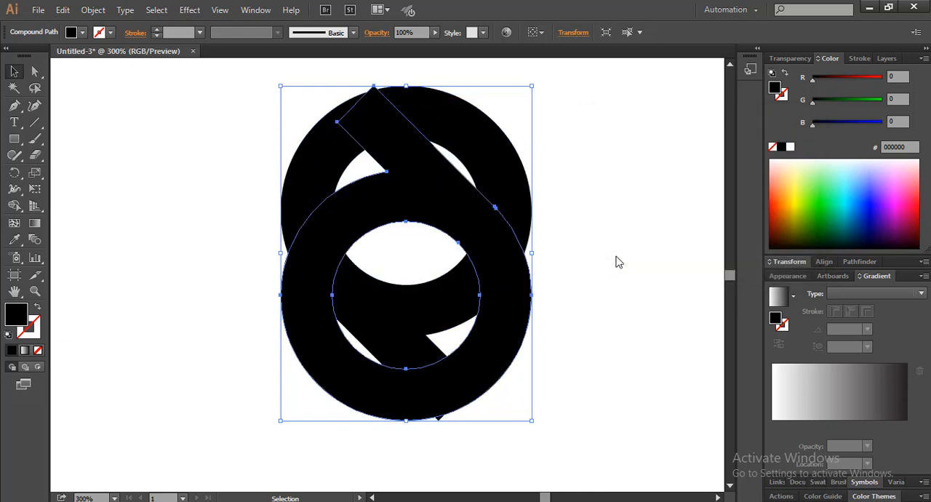
Step: Move the rotated copy below and left of the original so their diagonal tails run parallel with a narrow gap
{"action": "left_click_drag", "start_coordinate": [481, 227], "coordinate": [399, 431]}
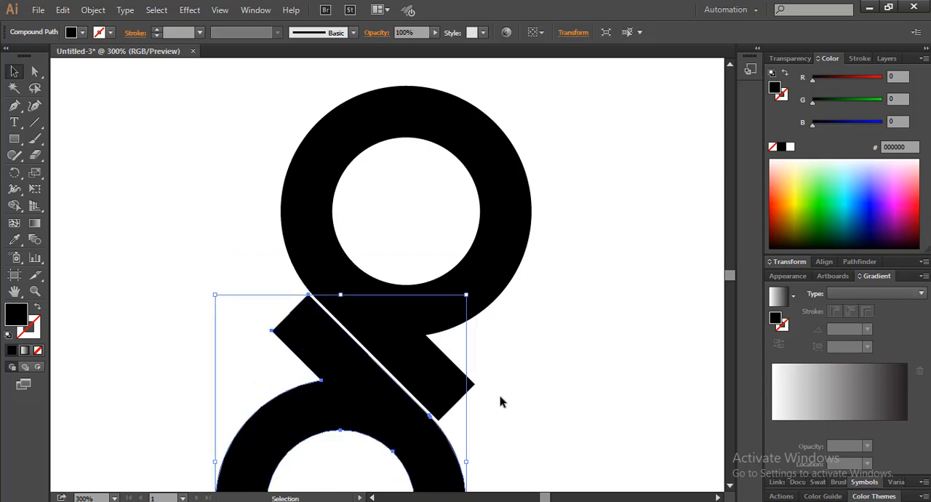
{"action": "left_click", "coordinate": [523, 376]}
{"action": "scroll", "coordinate": [500, 359], "scroll_direction": "down", "scroll_amount": 1}
{"action": "left_click_drag", "start_coordinate": [501, 360], "coordinate": [425, 316]}
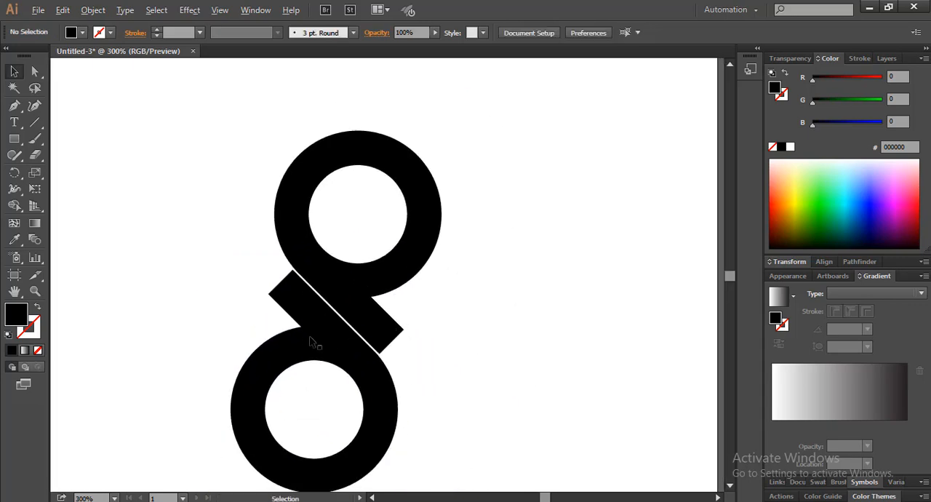
Step: Nudge the rotated copy closer to the original, leaving only a hairline gap between the two diagonal tails
{"action": "scroll", "coordinate": [313, 341], "scroll_direction": "up", "scroll_amount": 4}
{"action": "left_click_drag", "start_coordinate": [313, 270], "coordinate": [374, 357]}
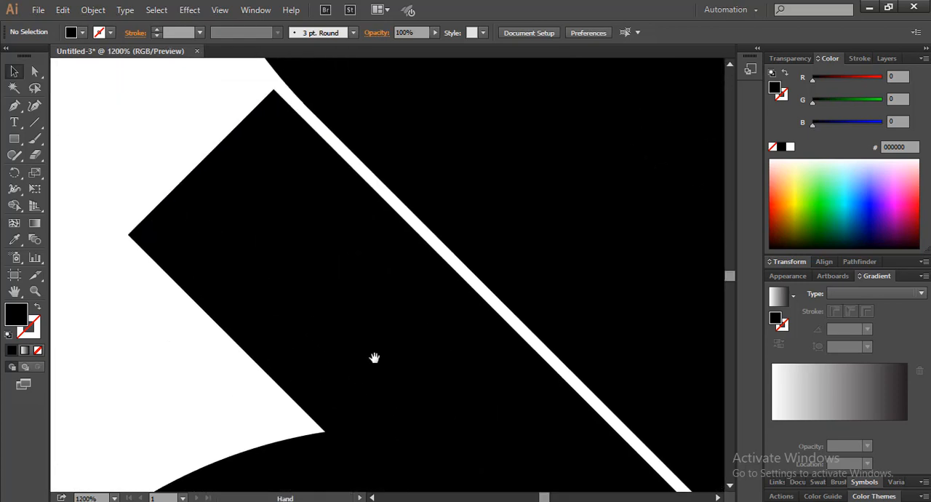
{"action": "left_click_drag", "start_coordinate": [315, 247], "coordinate": [311, 318]}
{"action": "scroll", "coordinate": [311, 317], "scroll_direction": "down", "scroll_amount": 2}
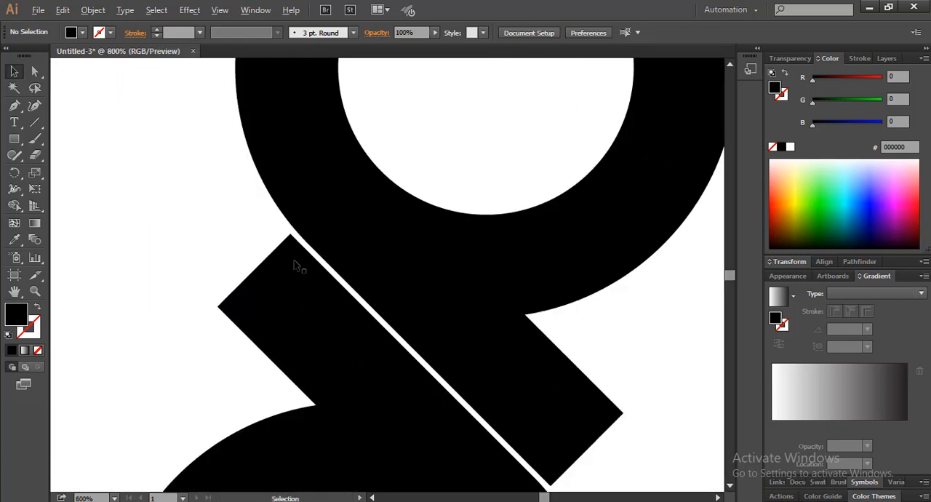
{"action": "scroll", "coordinate": [296, 264], "scroll_direction": "up", "scroll_amount": 4}
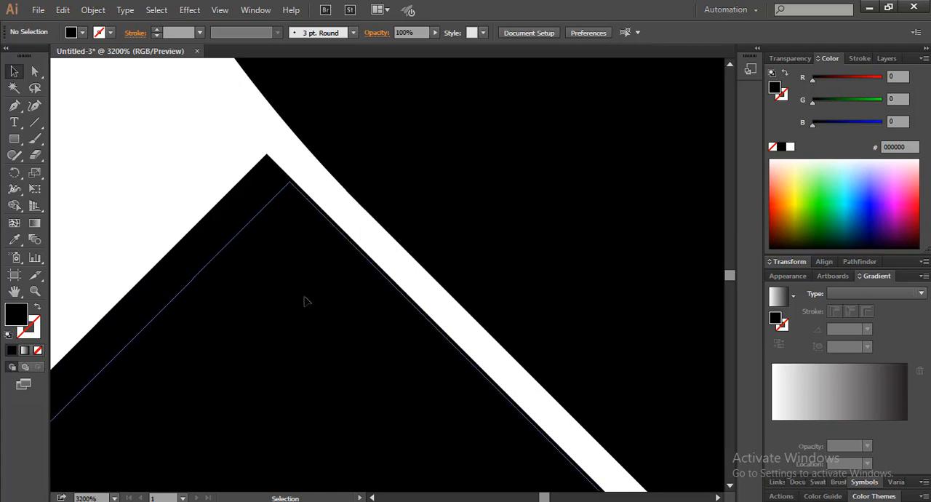
{"action": "left_click", "coordinate": [338, 317]}
{"action": "scroll", "coordinate": [338, 316], "scroll_direction": "down", "scroll_amount": 3}
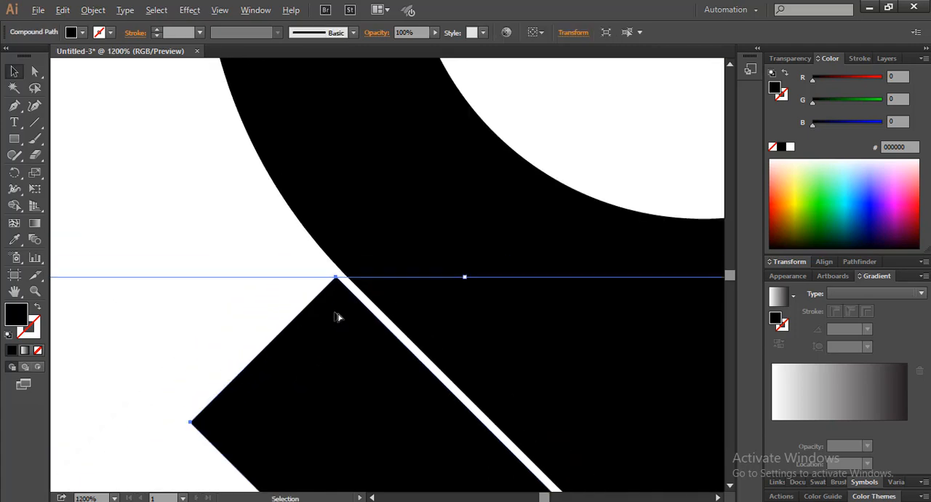
{"action": "scroll", "coordinate": [336, 316], "scroll_direction": "down", "scroll_amount": 3}
{"action": "left_click_drag", "start_coordinate": [354, 333], "coordinate": [300, 220]}
{"action": "left_click", "coordinate": [506, 380]}
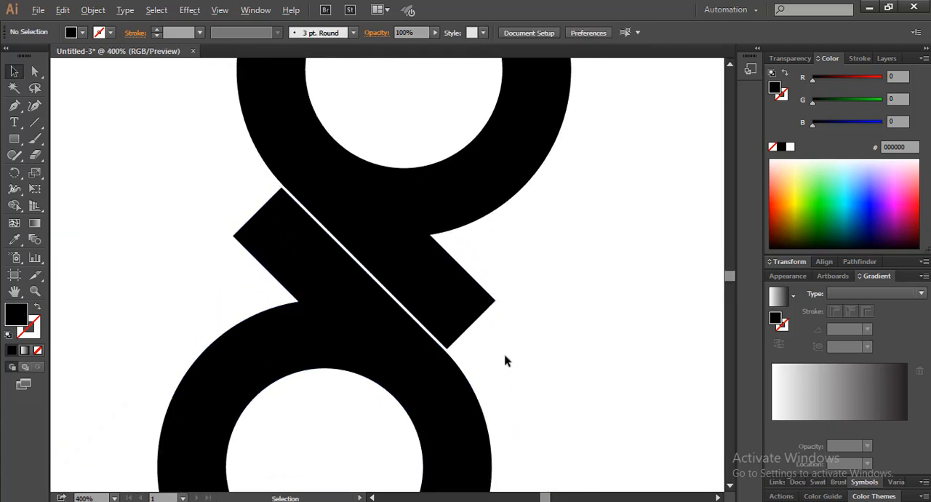
Step: Rotate both ring shapes together slightly counterclockwise so the two rings stack closer to vertical
{"action": "scroll", "coordinate": [505, 361], "scroll_direction": "down", "scroll_amount": 3}
{"action": "left_click_drag", "start_coordinate": [524, 291], "coordinate": [349, 367]}
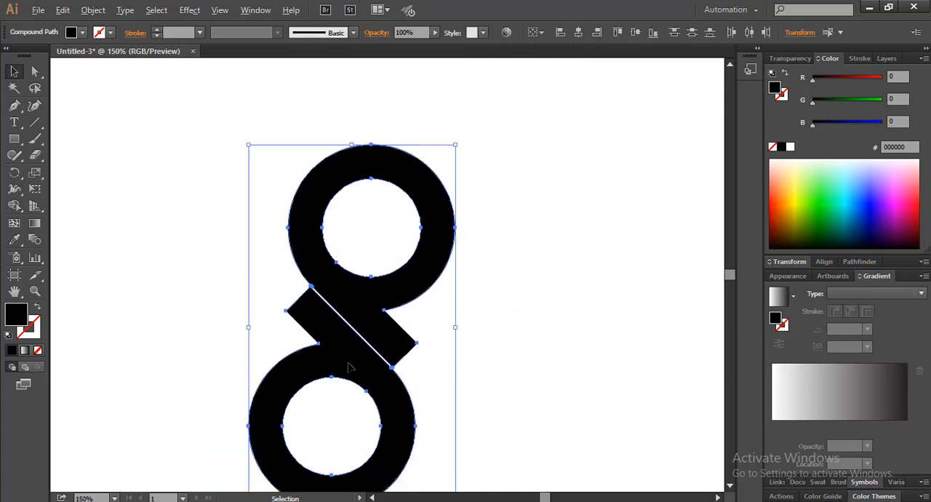
{"action": "scroll", "coordinate": [379, 352], "scroll_direction": "up", "scroll_amount": 1}
{"action": "left_click_drag", "start_coordinate": [386, 341], "coordinate": [387, 331]}
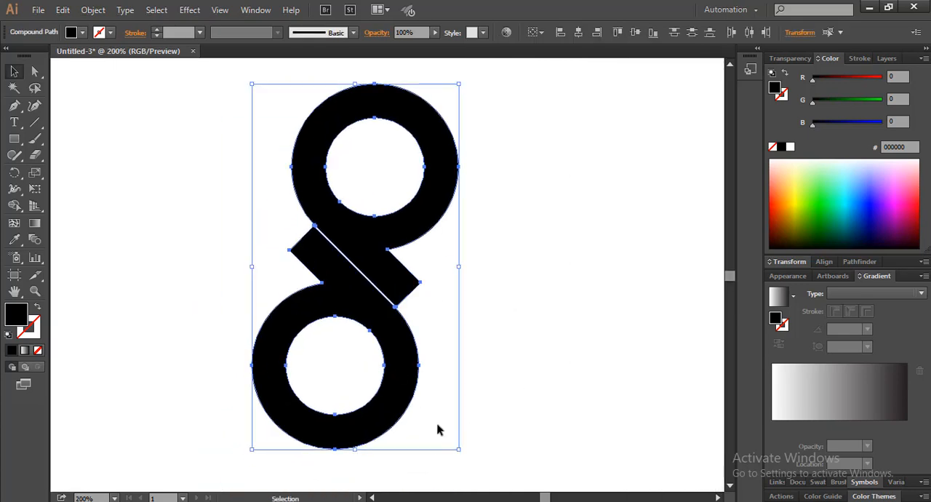
{"action": "left_click_drag", "start_coordinate": [465, 456], "coordinate": [487, 447]}
{"action": "left_click", "coordinate": [535, 367]}
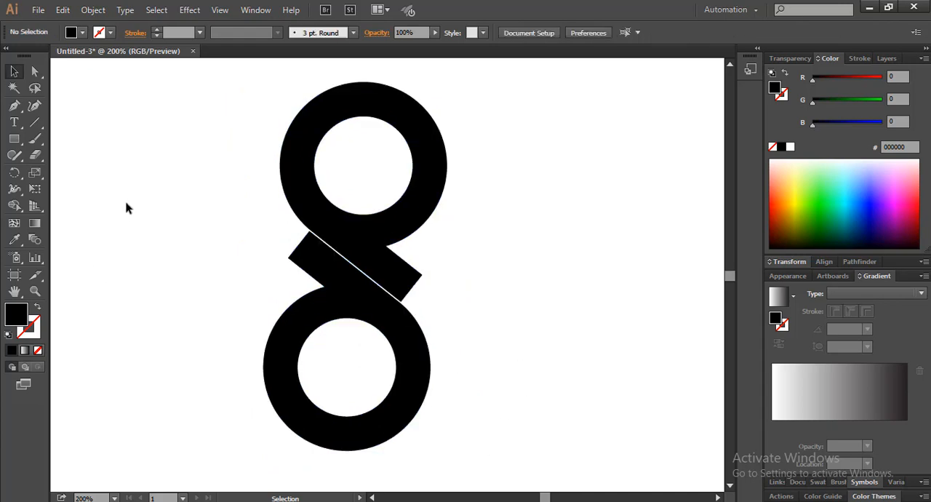
Step: Show the rulers and place a vertical guide at X 172.5 px, near the left edges of the rings
{"action": "right_click", "coordinate": [126, 208]}
{"action": "left_click", "coordinate": [138, 281]}
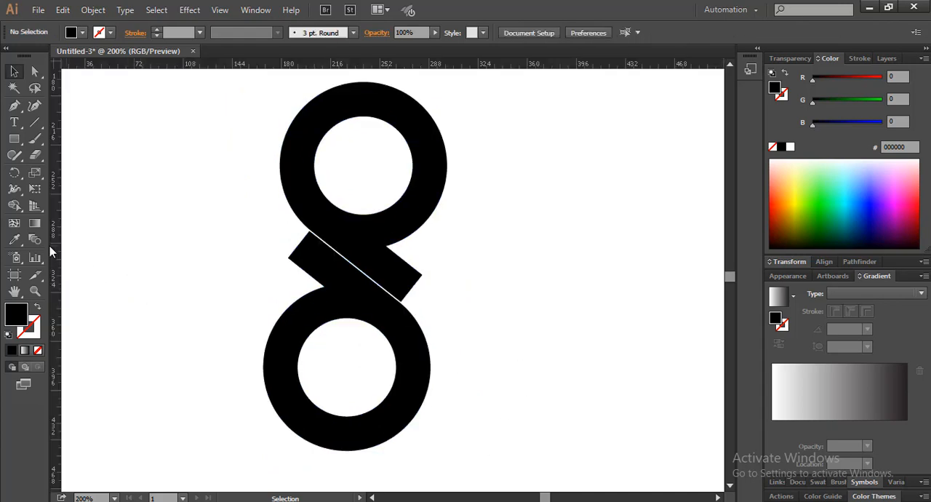
{"action": "left_click_drag", "start_coordinate": [52, 248], "coordinate": [271, 290]}
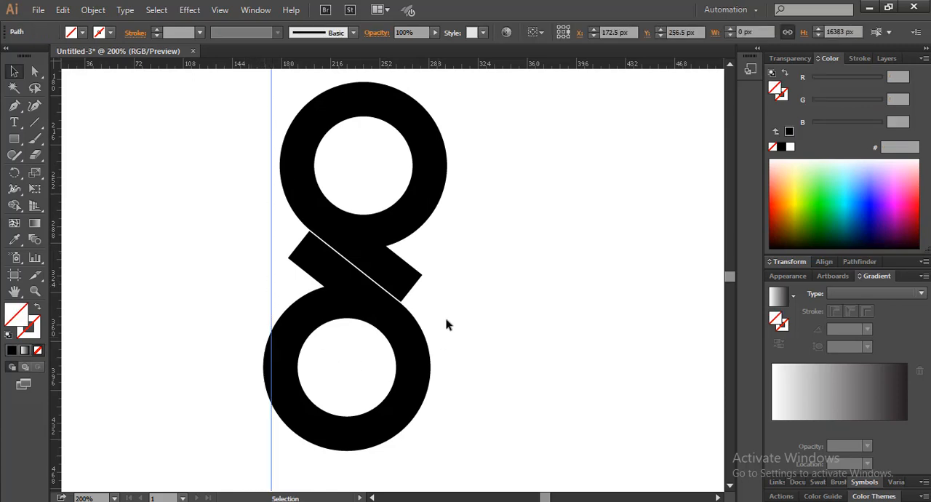
Step: Group the two ring-and-tail shapes
{"action": "left_click_drag", "start_coordinate": [464, 249], "coordinate": [349, 333]}
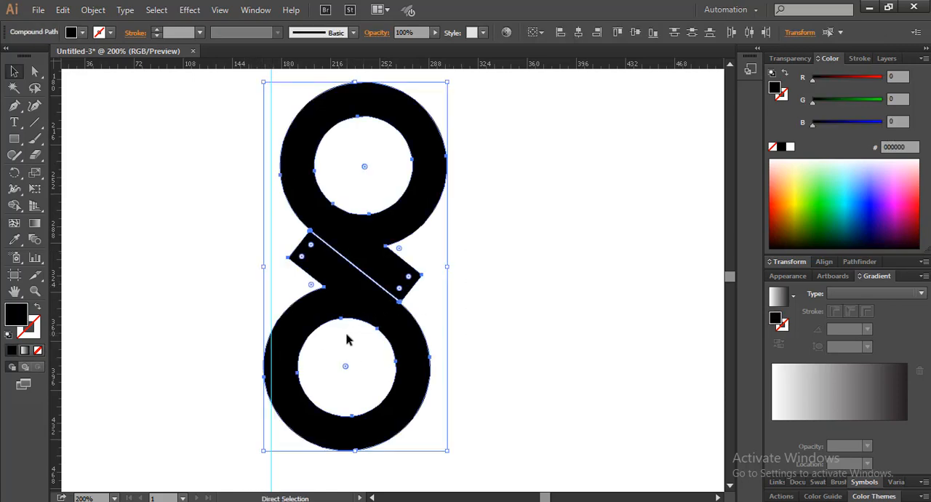
{"action": "left_click", "coordinate": [522, 320]}
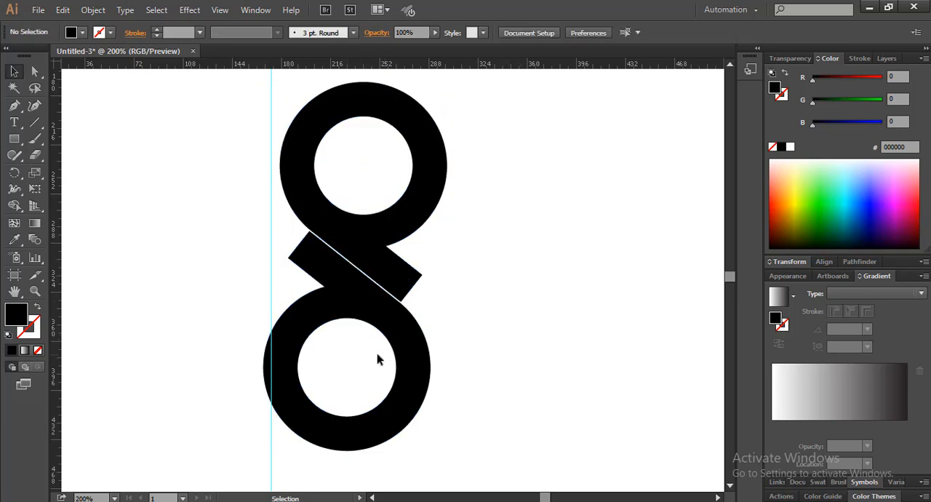
{"action": "left_click", "coordinate": [405, 362]}
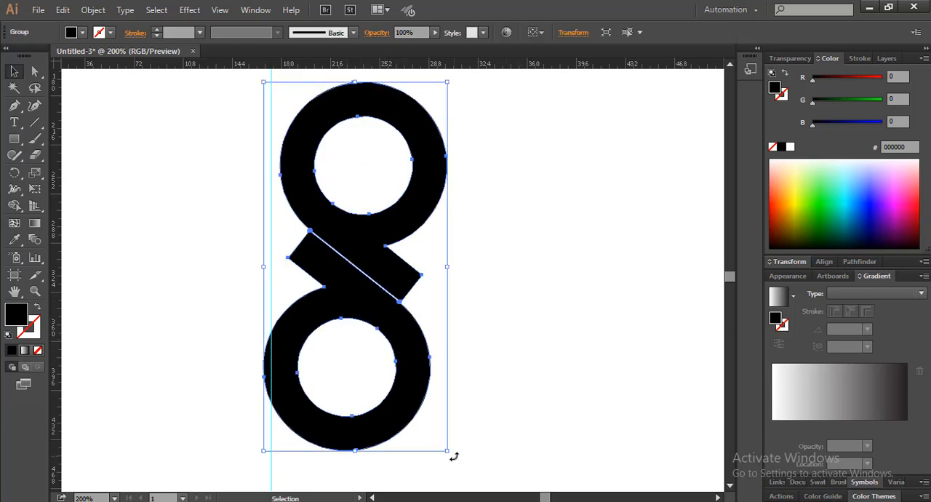
Step: Rotate the group slightly until the left edges of both rings line up with the vertical guide, then delete the guide
{"action": "mouse_move", "coordinate": [453, 456]}
{"action": "left_mouse_down"}
{"action": "mouse_move", "coordinate": [463, 449]}
{"action": "mouse_move", "coordinate": [471, 457]}
{"action": "left_mouse_up"}
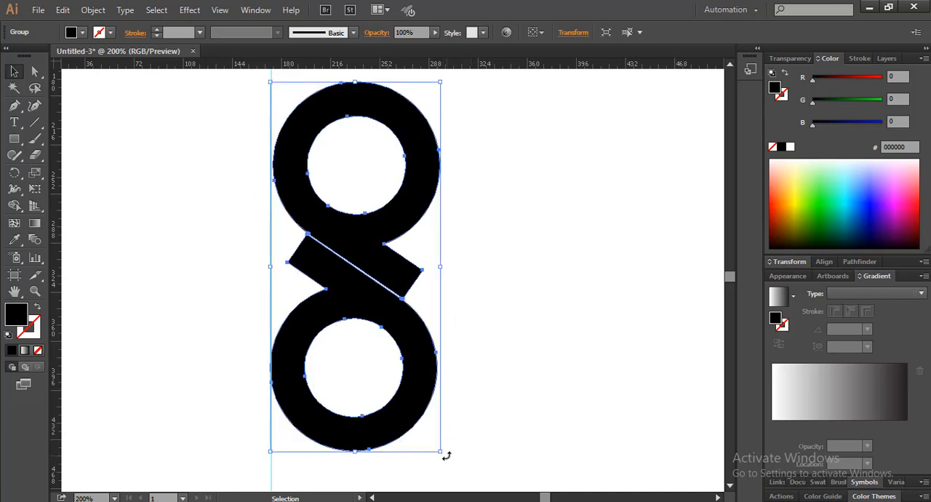
{"action": "left_click_drag", "start_coordinate": [446, 455], "coordinate": [450, 456]}
{"action": "left_click", "coordinate": [333, 355]}
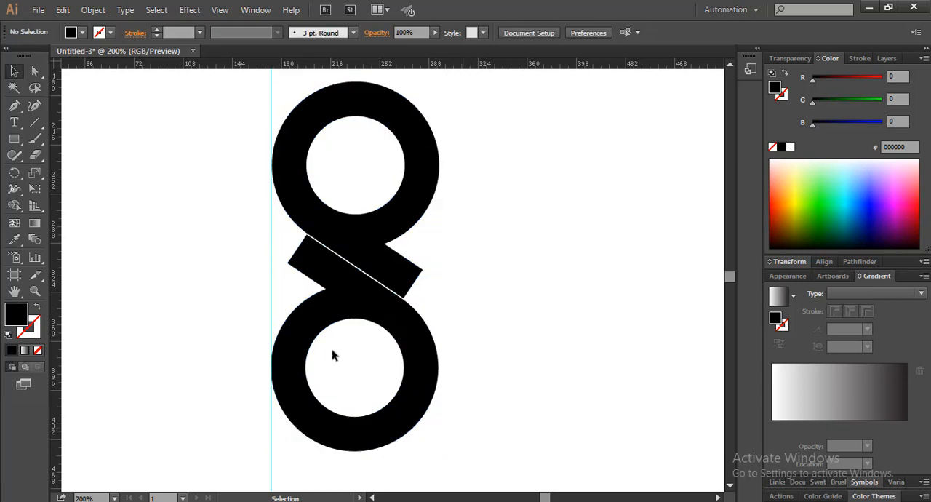
{"action": "left_click", "coordinate": [272, 308]}
{"action": "key", "text": "Delete"}
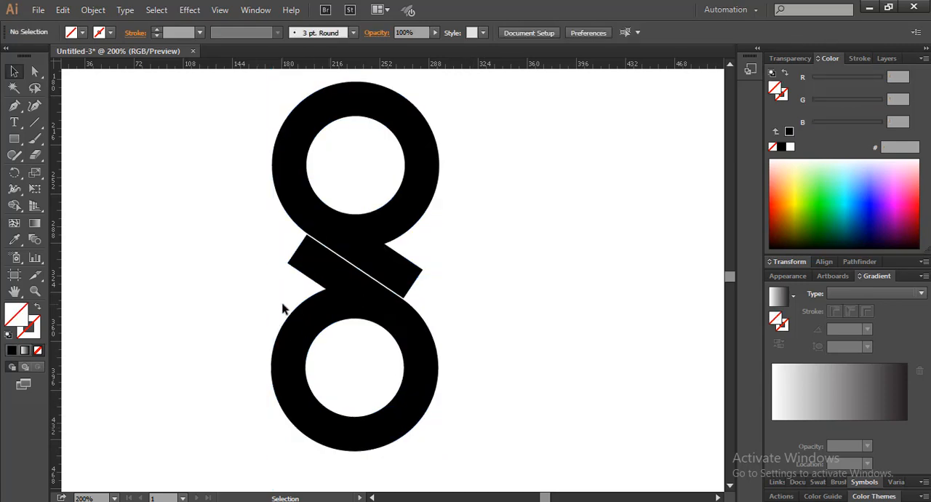
Step: Move the grouped logo to the left side of the artboard
{"action": "left_click_drag", "start_coordinate": [446, 233], "coordinate": [322, 256]}
{"action": "scroll", "coordinate": [363, 290], "scroll_direction": "down", "scroll_amount": 2}
{"action": "left_click", "coordinate": [371, 268]}
{"action": "scroll", "coordinate": [225, 248], "scroll_direction": "up", "scroll_amount": 1}
{"action": "left_click", "coordinate": [322, 294]}
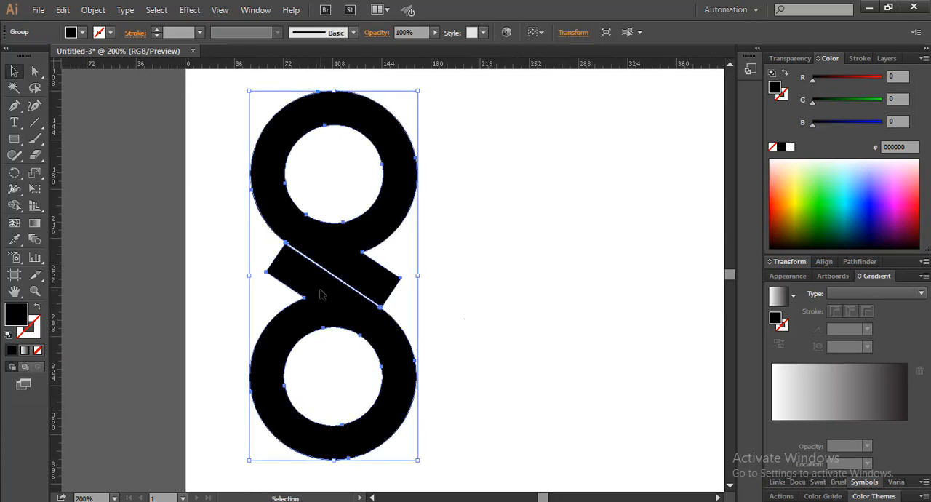
{"action": "scroll", "coordinate": [511, 291], "scroll_direction": "down", "scroll_amount": 1}
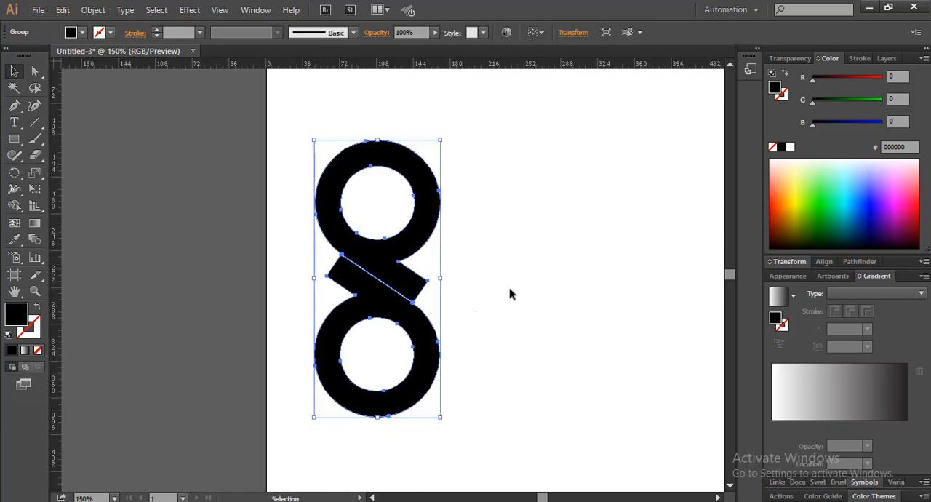
{"action": "left_click_drag", "start_coordinate": [487, 293], "coordinate": [354, 286]}
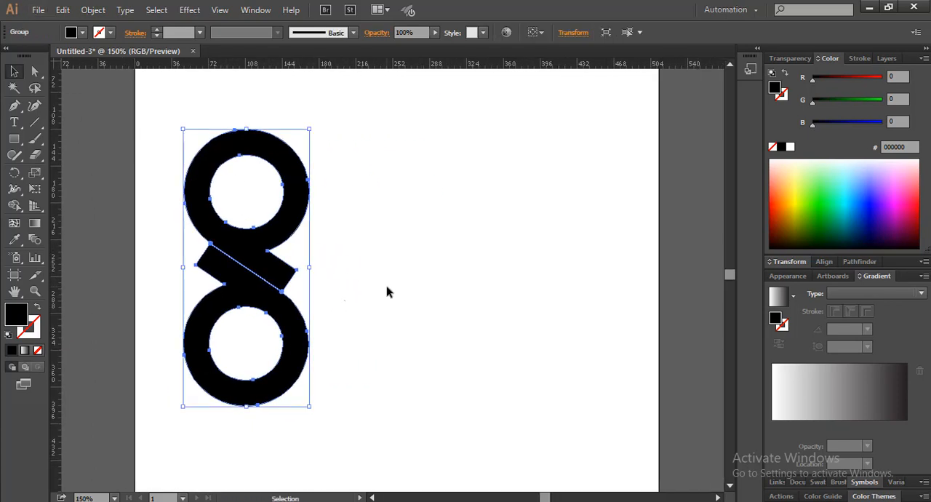
{"action": "left_click", "coordinate": [341, 291]}
Step: Ungroup the logo into its two ring-and-tail shapes
{"action": "scroll", "coordinate": [272, 282], "scroll_direction": "up", "scroll_amount": 2}
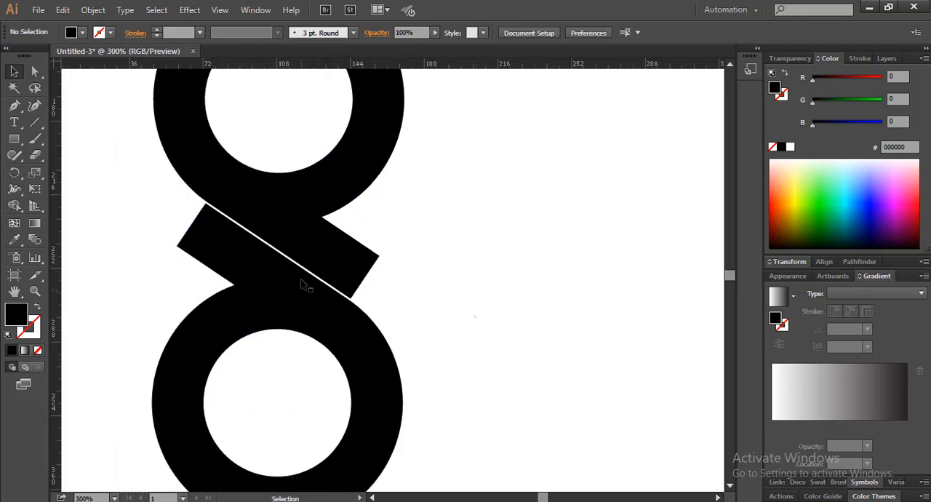
{"action": "left_click", "coordinate": [308, 247]}
{"action": "right_click", "coordinate": [313, 254]}
{"action": "left_click", "coordinate": [333, 317]}
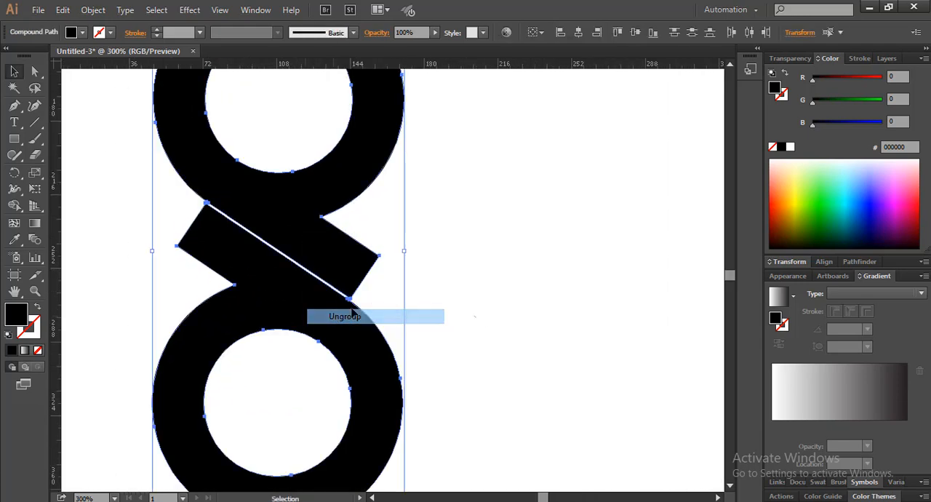
{"action": "left_click", "coordinate": [472, 291]}
{"action": "scroll", "coordinate": [291, 291], "scroll_direction": "down", "scroll_amount": 1}
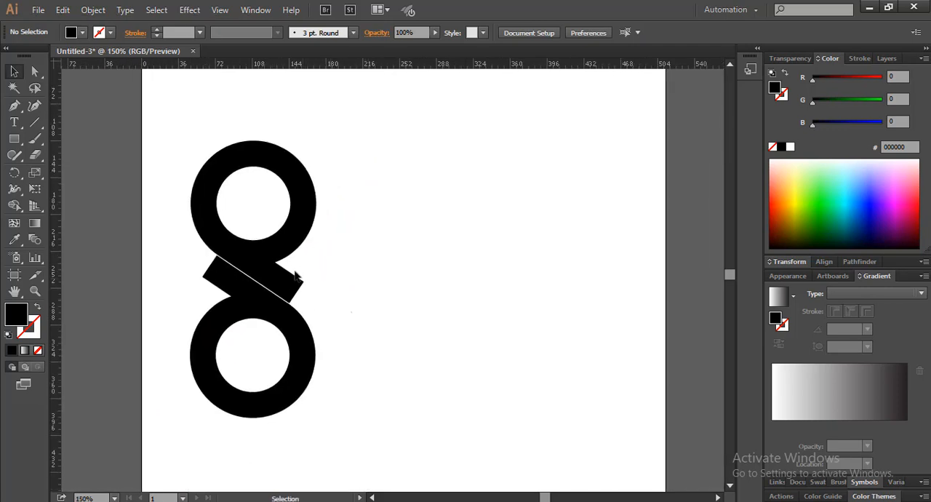
Step: Give the upper shape a linear gradient fill, replacing the white stop with a turquoise 00FFCC stop at 10.26%
{"action": "left_click", "coordinate": [274, 253]}
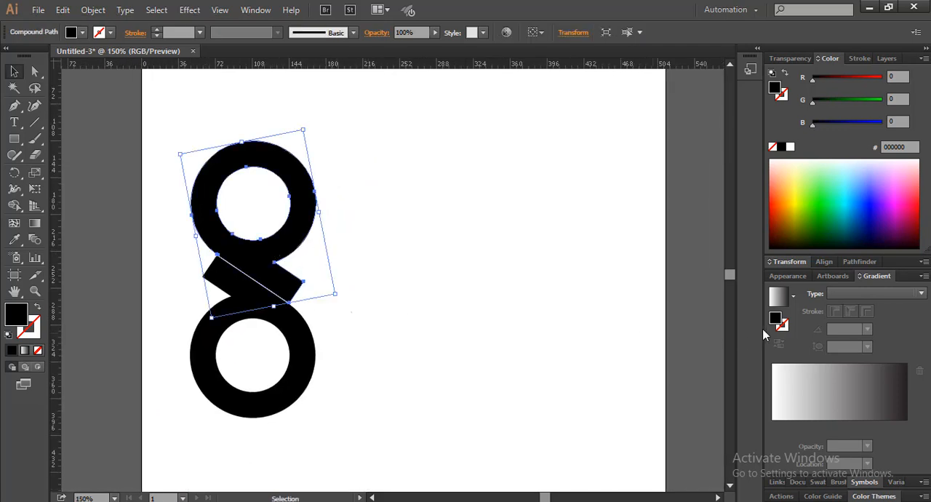
{"action": "left_click_drag", "start_coordinate": [878, 277], "coordinate": [422, 146]}
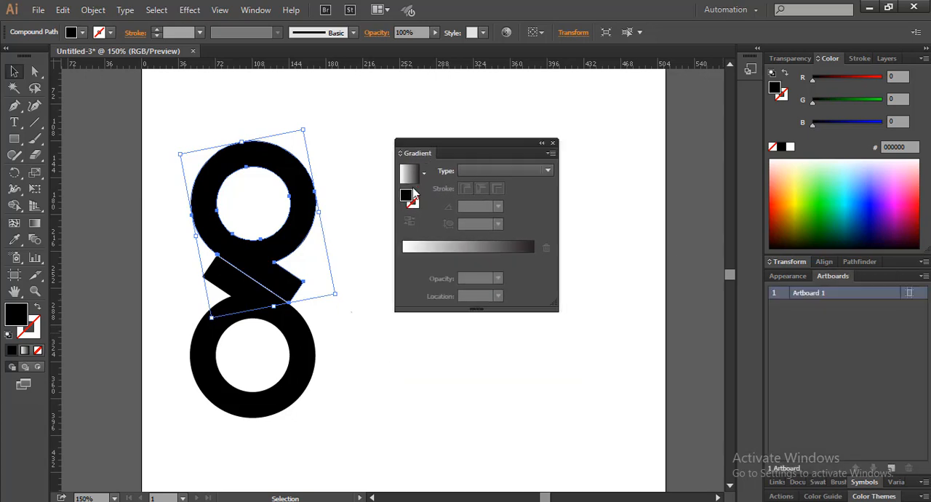
{"action": "double_click", "coordinate": [410, 198]}
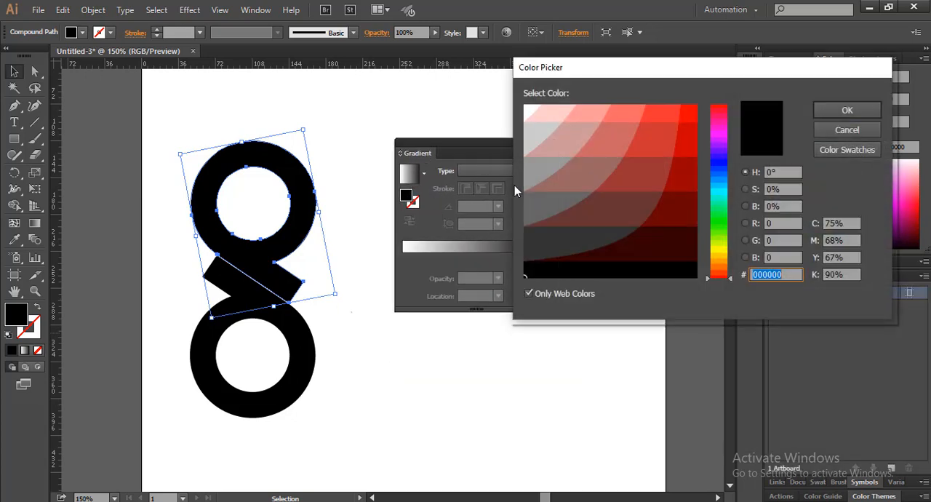
{"action": "left_click", "coordinate": [721, 197]}
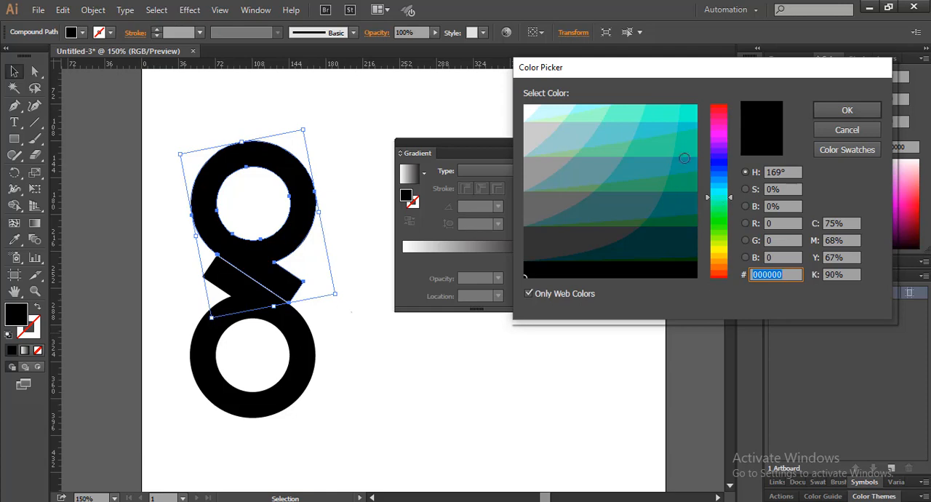
{"action": "left_click", "coordinate": [689, 115]}
{"action": "left_click", "coordinate": [823, 106]}
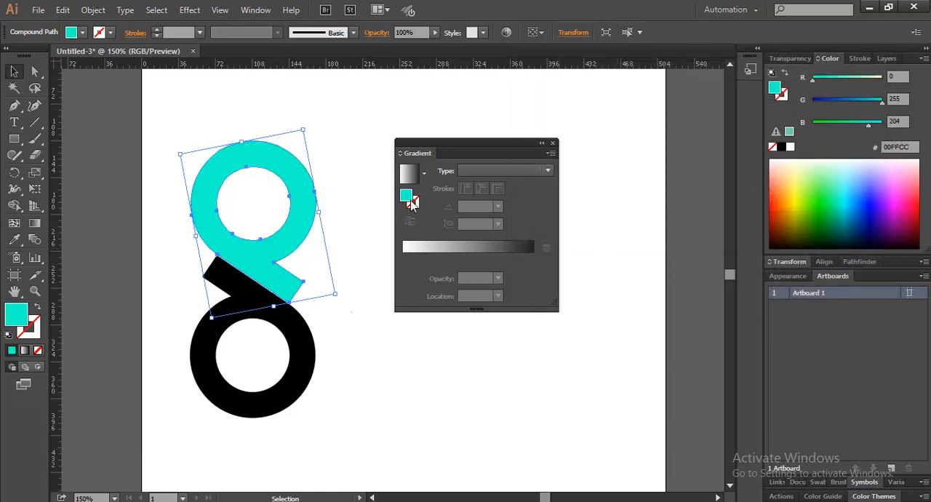
{"action": "left_click", "coordinate": [416, 250]}
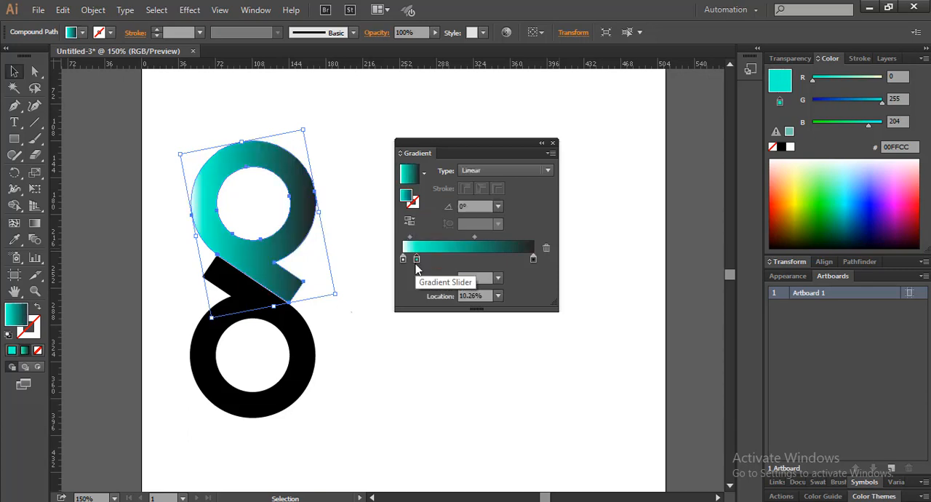
{"action": "left_click_drag", "start_coordinate": [403, 259], "coordinate": [404, 284]}
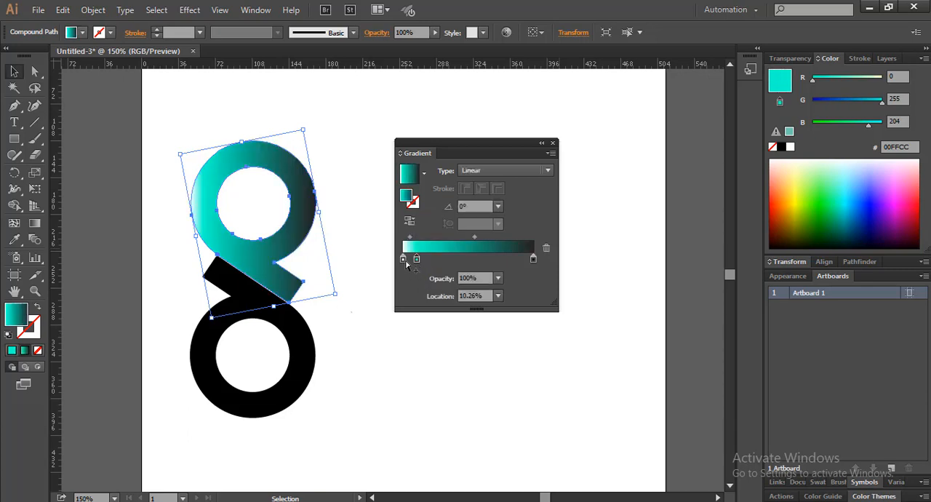
Step: Change the upper shape's black gradient end stop to dark teal 006666
{"action": "left_click", "coordinate": [534, 259]}
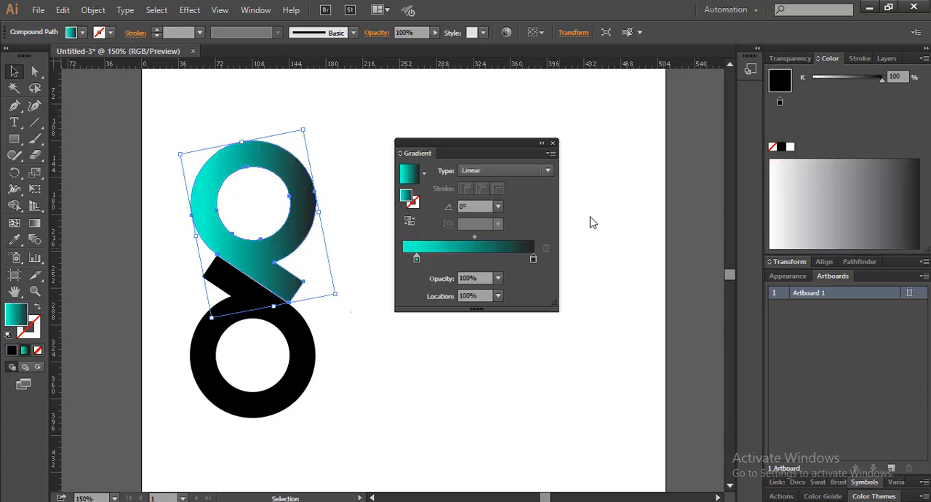
{"action": "double_click", "coordinate": [780, 81]}
{"action": "left_click", "coordinate": [720, 200]}
{"action": "left_click", "coordinate": [676, 204]}
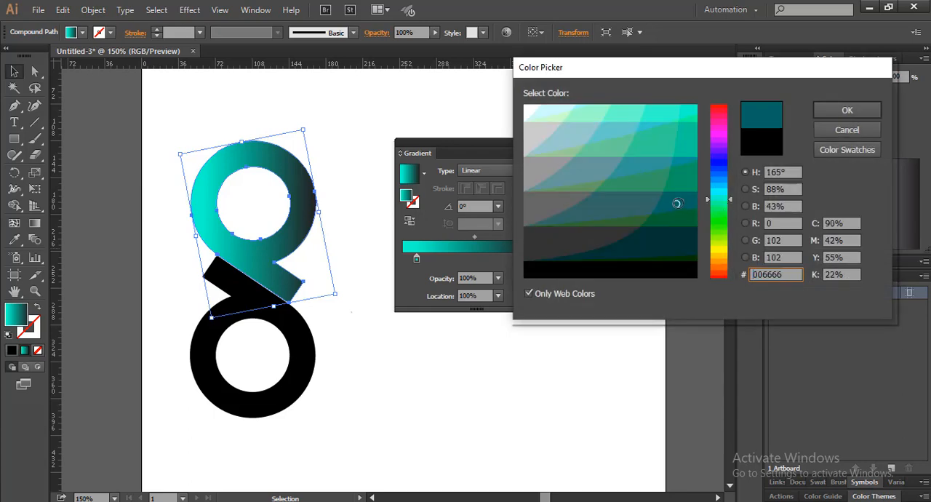
{"action": "left_click", "coordinate": [831, 110]}
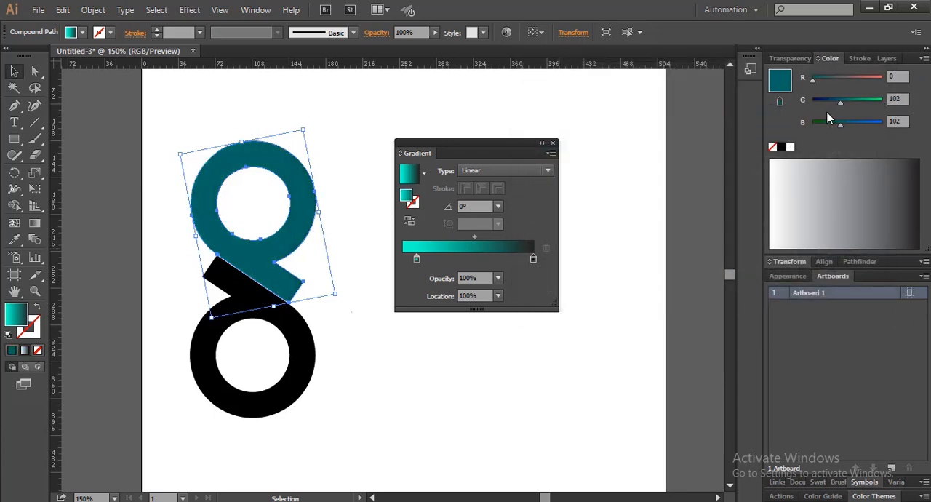
Step: Change the upper shape's turquoise gradient stop at 10.26% to teal 339999
{"action": "left_click", "coordinate": [416, 258]}
{"action": "double_click", "coordinate": [409, 202]}
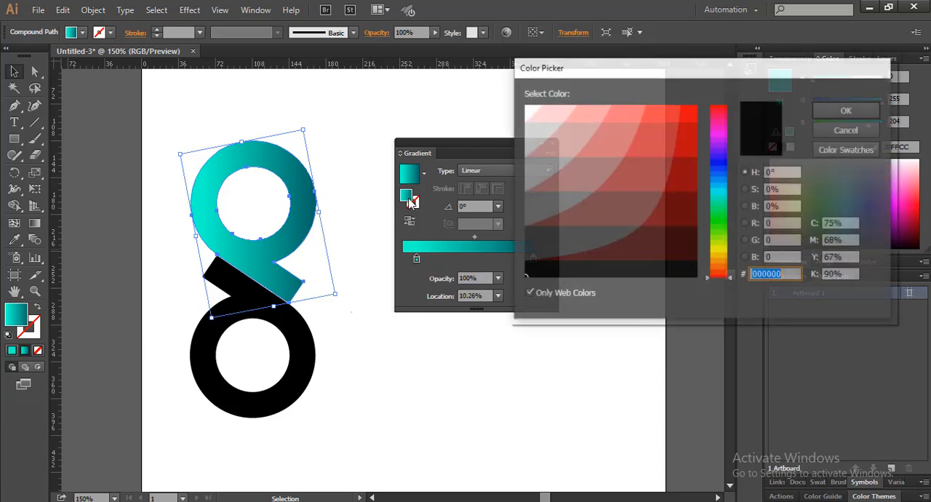
{"action": "left_click", "coordinate": [716, 198]}
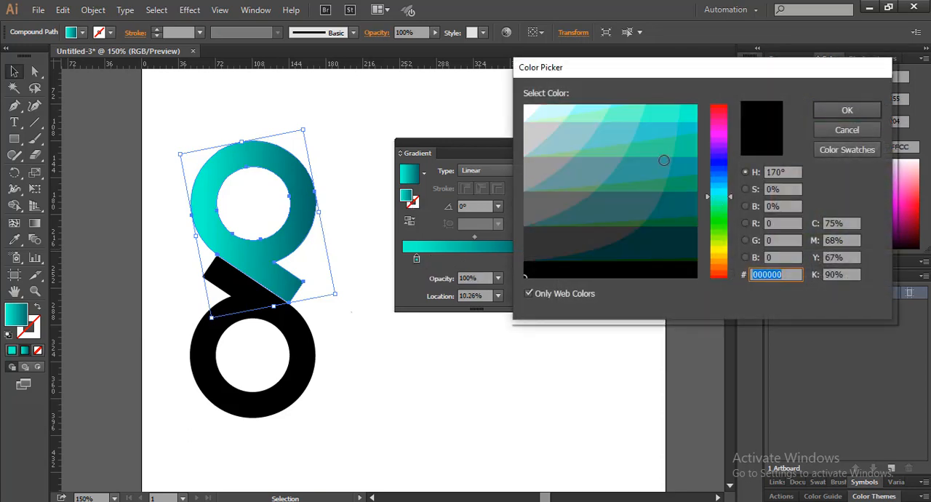
{"action": "left_click", "coordinate": [662, 168]}
{"action": "left_click", "coordinate": [847, 109]}
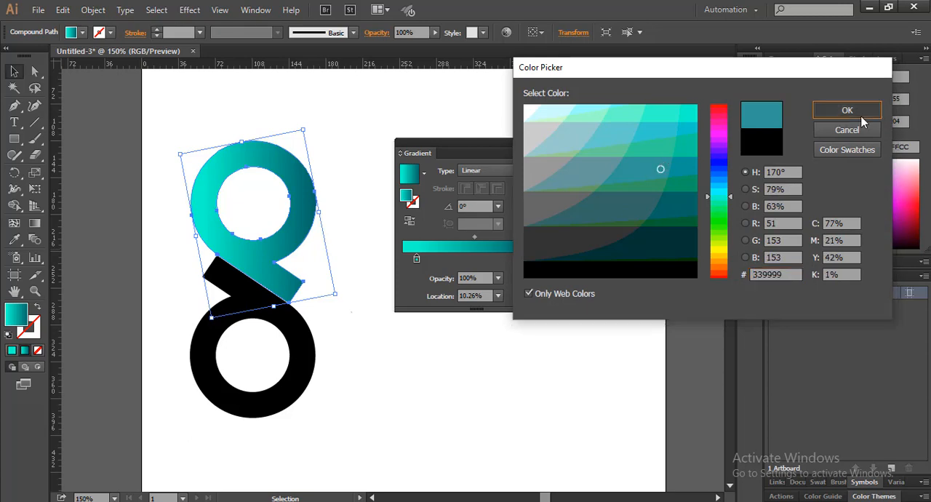
{"action": "left_click", "coordinate": [594, 243]}
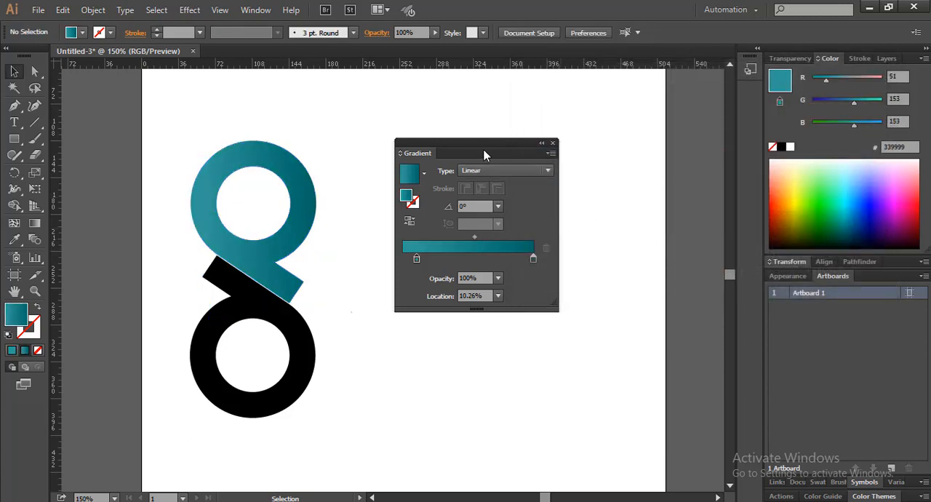
Step: Copy the upper shape's teal gradient onto the black lower shape with the Eyedropper tool
{"action": "left_click_drag", "start_coordinate": [485, 155], "coordinate": [527, 146]}
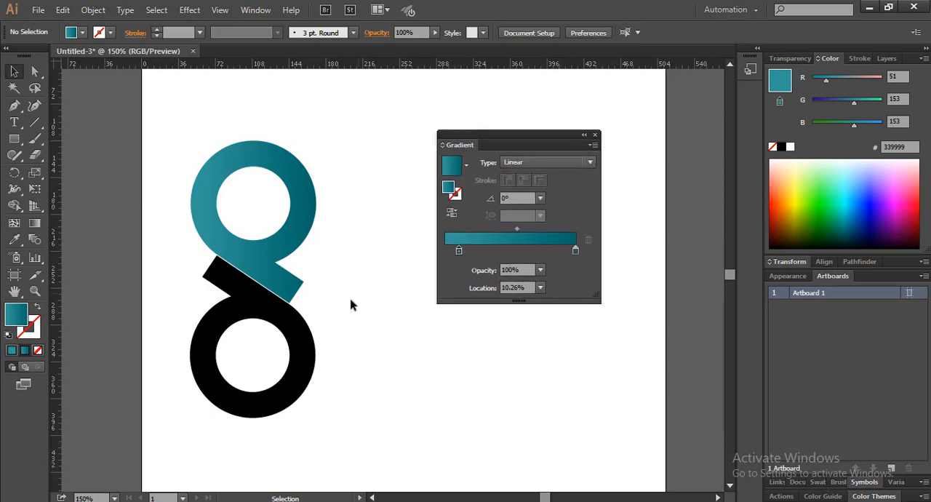
{"action": "left_click", "coordinate": [294, 348]}
{"action": "key", "text": "i"}
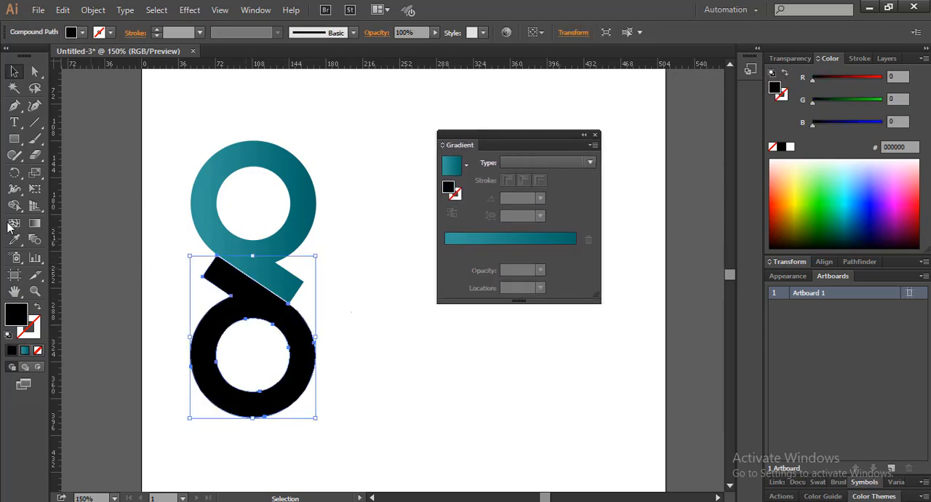
{"action": "left_click", "coordinate": [219, 200]}
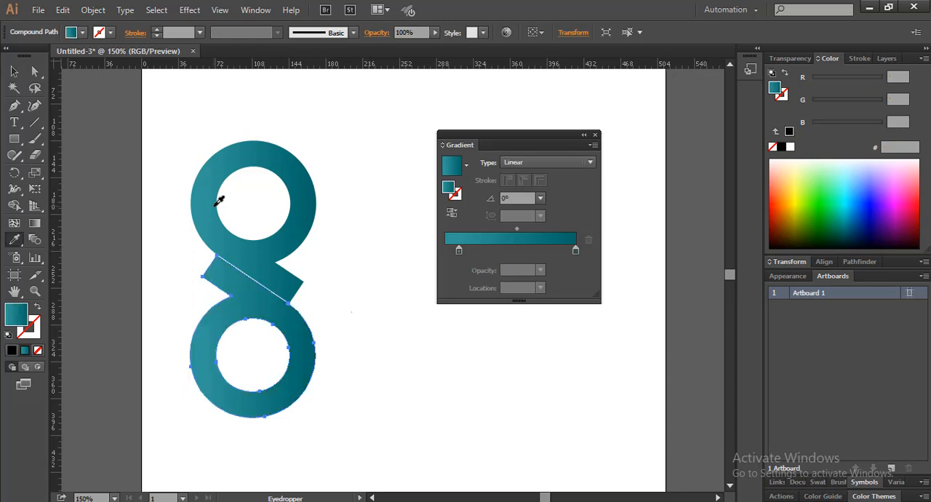
{"action": "left_click", "coordinate": [13, 71]}
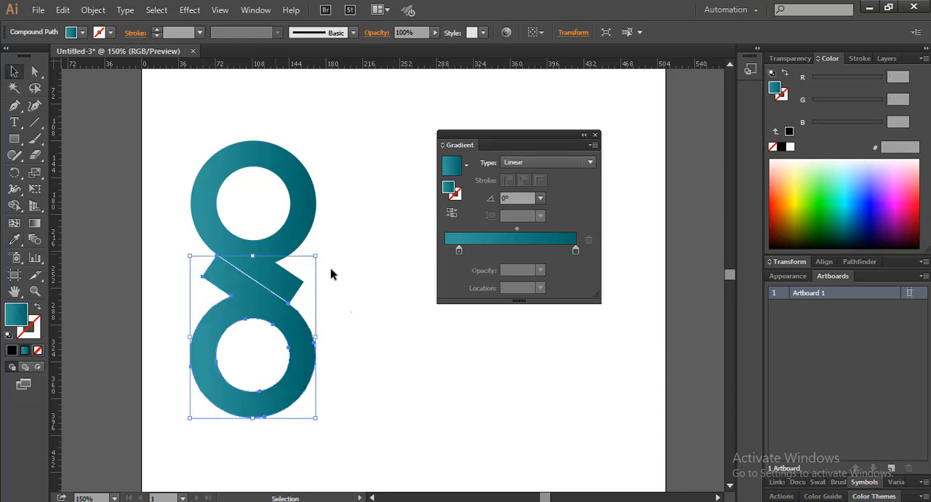
Step: Reverse the lower shape's gradient direction, placing the 339999 stop at 90.26%, and dock the Gradient panel beside Artboards
{"action": "left_click", "coordinate": [346, 293]}
{"action": "left_click", "coordinate": [306, 332]}
{"action": "mouse_move", "coordinate": [575, 250]}
{"action": "left_mouse_down"}
{"action": "mouse_move", "coordinate": [439, 249]}
{"action": "mouse_move", "coordinate": [565, 252]}
{"action": "left_mouse_up"}
{"action": "left_click", "coordinate": [498, 387]}
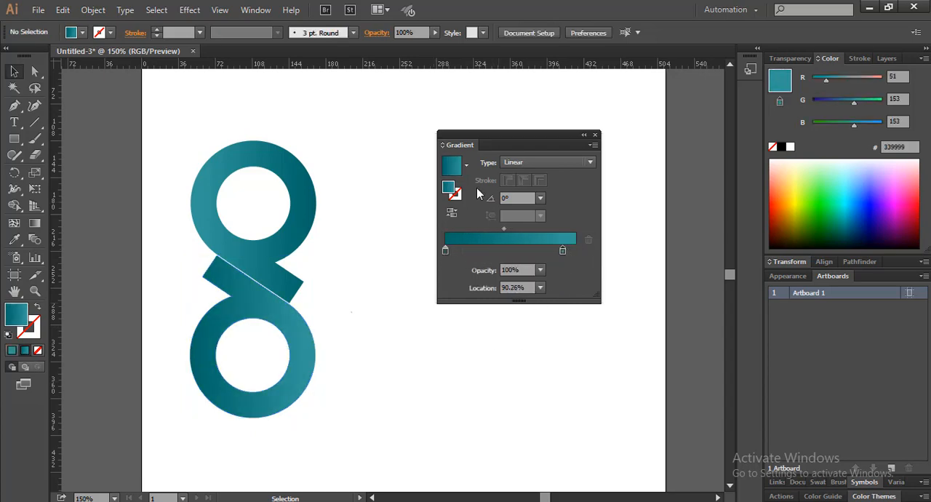
{"action": "left_click_drag", "start_coordinate": [486, 137], "coordinate": [812, 279]}
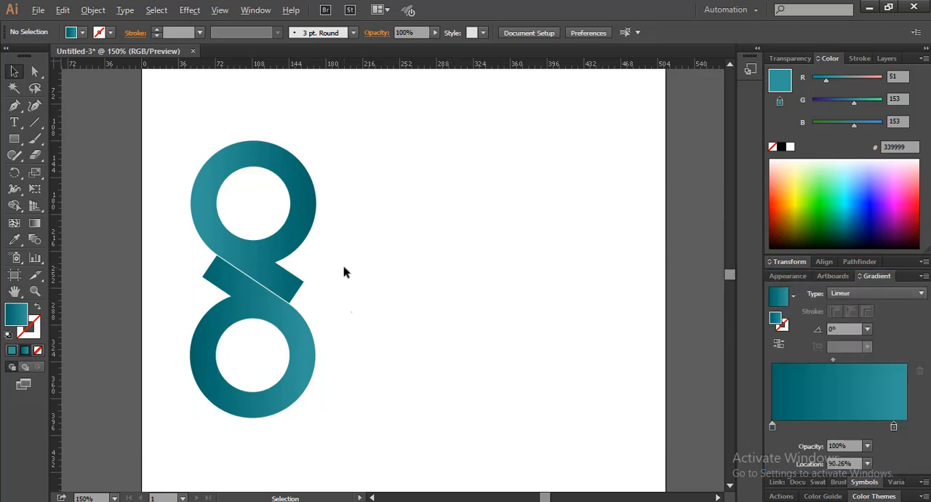
Step: Place a duplicate of the whole two-shape logo beside the original
{"action": "scroll", "coordinate": [352, 262], "scroll_direction": "down", "scroll_amount": 1}
{"action": "scroll", "coordinate": [349, 262], "scroll_direction": "up", "scroll_amount": 1}
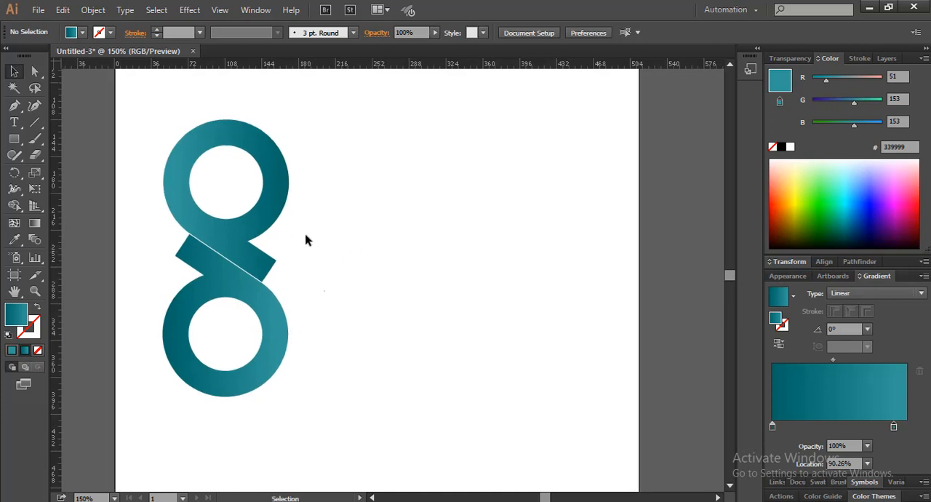
{"action": "left_click_drag", "start_coordinate": [320, 182], "coordinate": [359, 271]}
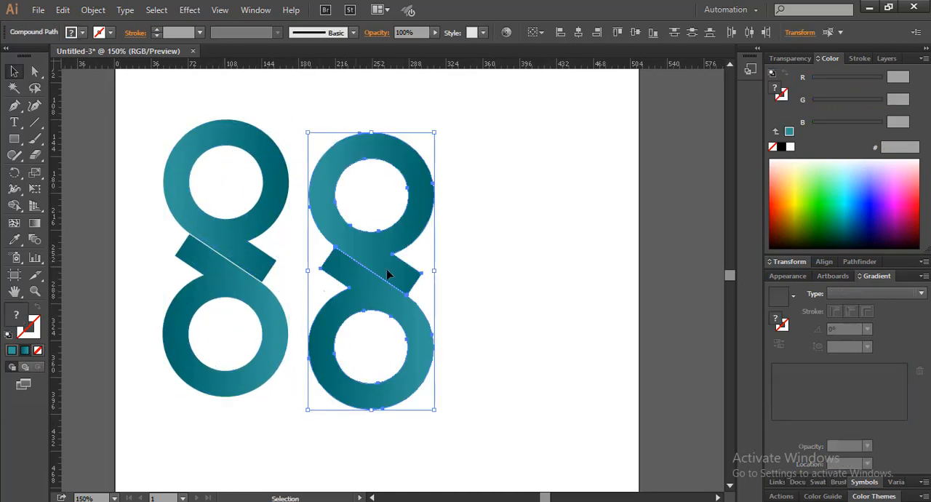
{"action": "left_click", "coordinate": [493, 251]}
Step: Round the outer corners of the upper shape's tail in the duplicate logo into a full semicircular end
{"action": "scroll", "coordinate": [397, 276], "scroll_direction": "up", "scroll_amount": 3}
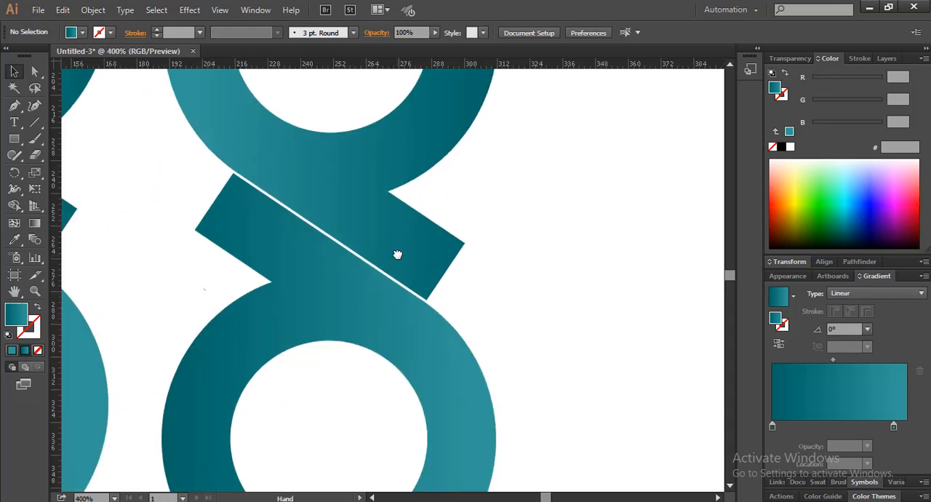
{"action": "left_click", "coordinate": [405, 247]}
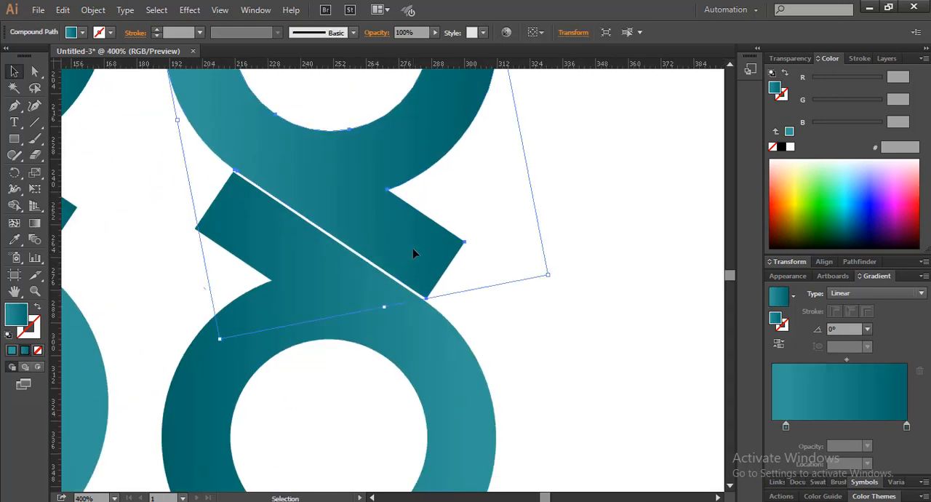
{"action": "left_click", "coordinate": [34, 71]}
{"action": "scroll", "coordinate": [408, 255], "scroll_direction": "up", "scroll_amount": 3}
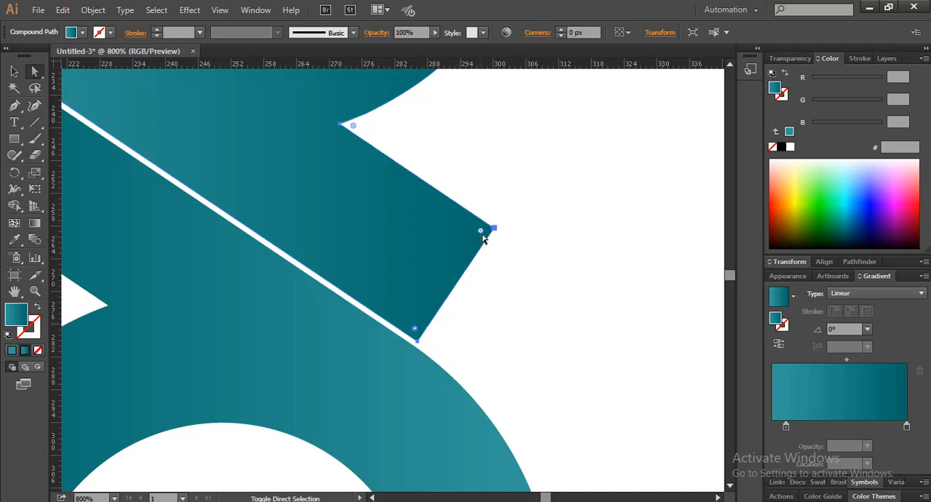
{"action": "left_click_drag", "start_coordinate": [482, 233], "coordinate": [410, 230]}
{"action": "left_click", "coordinate": [538, 278]}
{"action": "scroll", "coordinate": [354, 266], "scroll_direction": "down", "scroll_amount": 1}
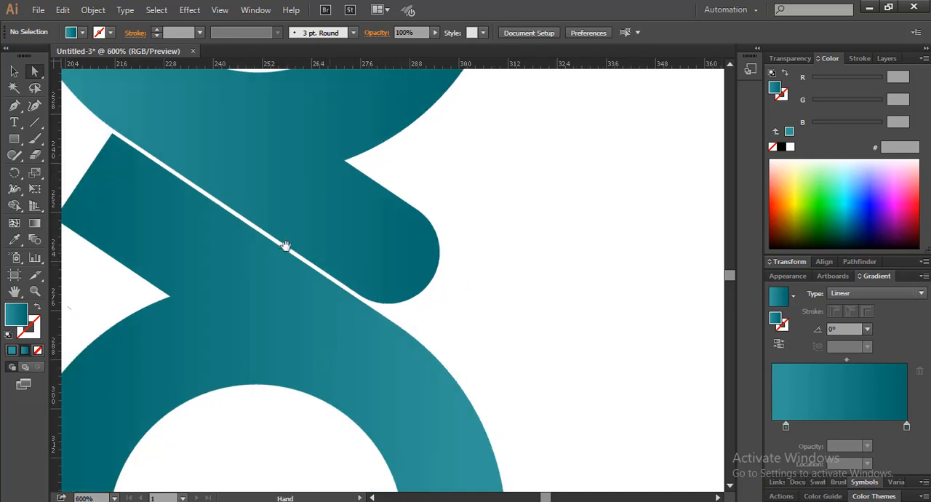
Step: Round the outer corners of the lower shape's tail in the duplicate logo to a radius of about 12.56 px
{"action": "left_click_drag", "start_coordinate": [260, 230], "coordinate": [484, 288]}
{"action": "left_click", "coordinate": [332, 253]}
{"action": "scroll", "coordinate": [339, 233], "scroll_direction": "up", "scroll_amount": 2}
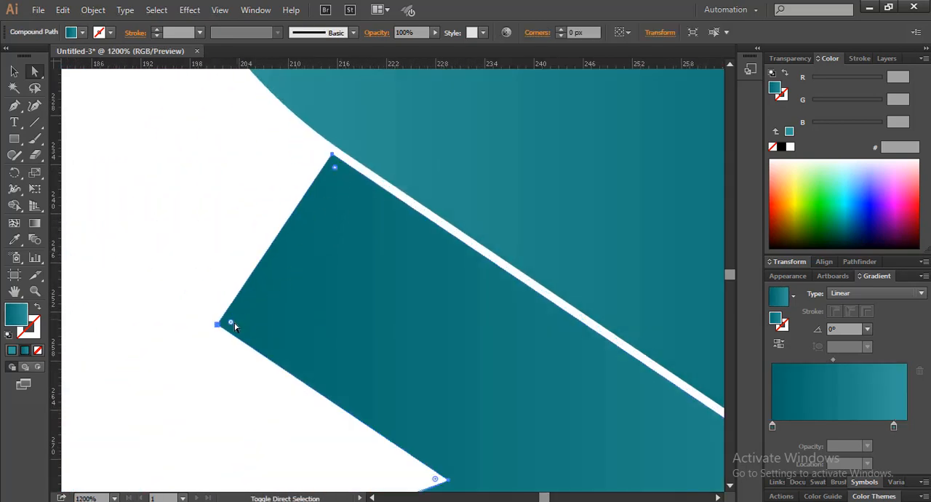
{"action": "left_click_drag", "start_coordinate": [231, 326], "coordinate": [417, 307]}
{"action": "scroll", "coordinate": [413, 301], "scroll_direction": "down", "scroll_amount": 4}
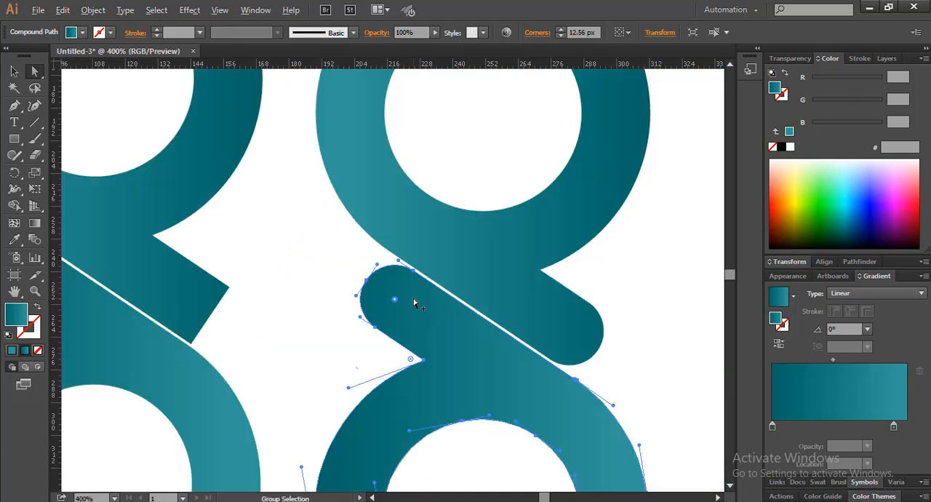
Step: Place another copy of the original square-tailed logo on the far side of the rounded version
{"action": "left_click_drag", "start_coordinate": [471, 286], "coordinate": [429, 305]}
{"action": "scroll", "coordinate": [430, 306], "scroll_direction": "down", "scroll_amount": 2}
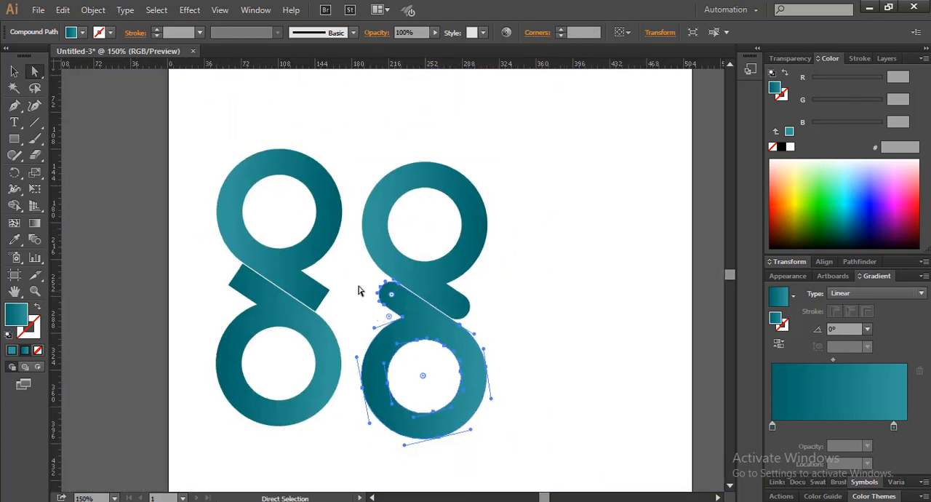
{"action": "left_click", "coordinate": [14, 70]}
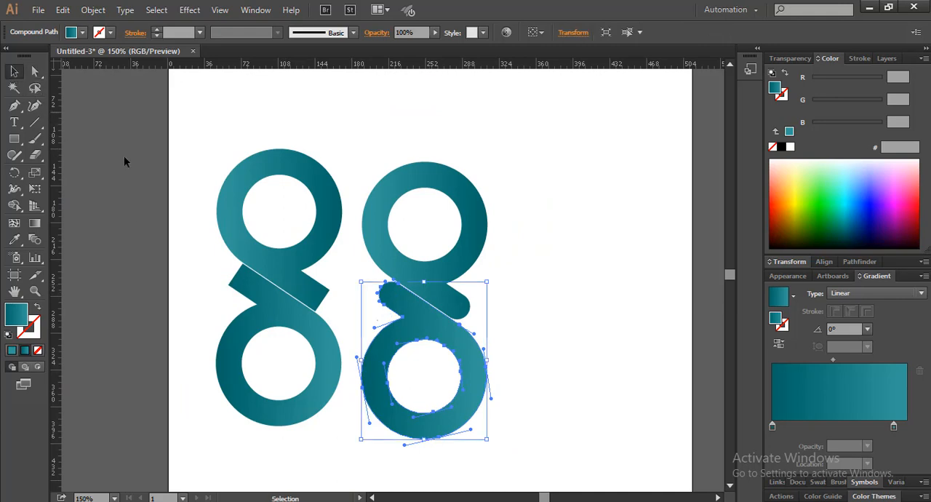
{"action": "left_click", "coordinate": [198, 259]}
{"action": "left_click_drag", "start_coordinate": [200, 228], "coordinate": [274, 310]}
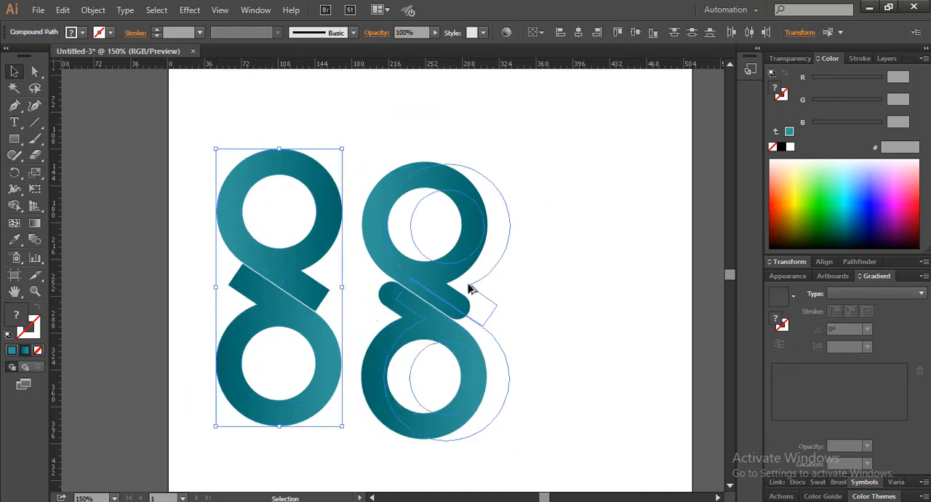
{"action": "left_click_drag", "start_coordinate": [469, 288], "coordinate": [379, 265]}
Step: Round the outermost corner of both tails in the third logo to a radius of about 25.13 px
{"action": "scroll", "coordinate": [422, 263], "scroll_direction": "up", "scroll_amount": 3}
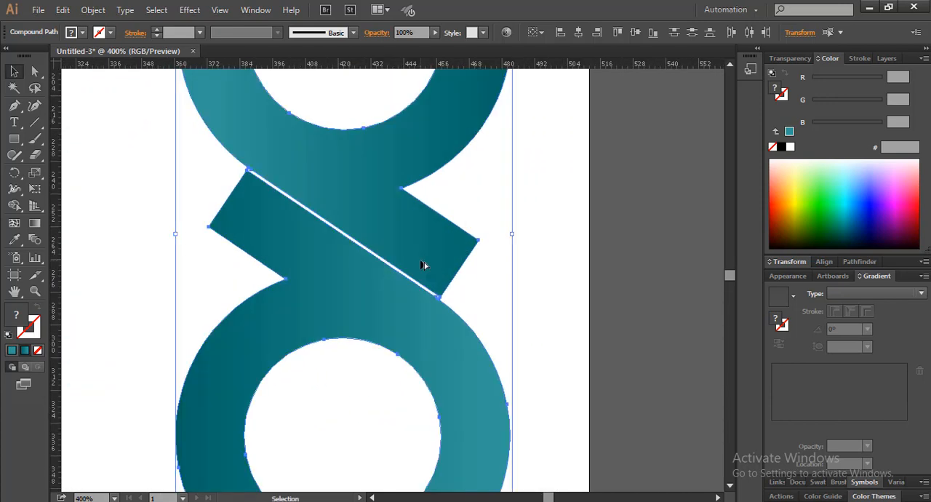
{"action": "scroll", "coordinate": [424, 264], "scroll_direction": "up", "scroll_amount": 1}
{"action": "key", "text": "a"}
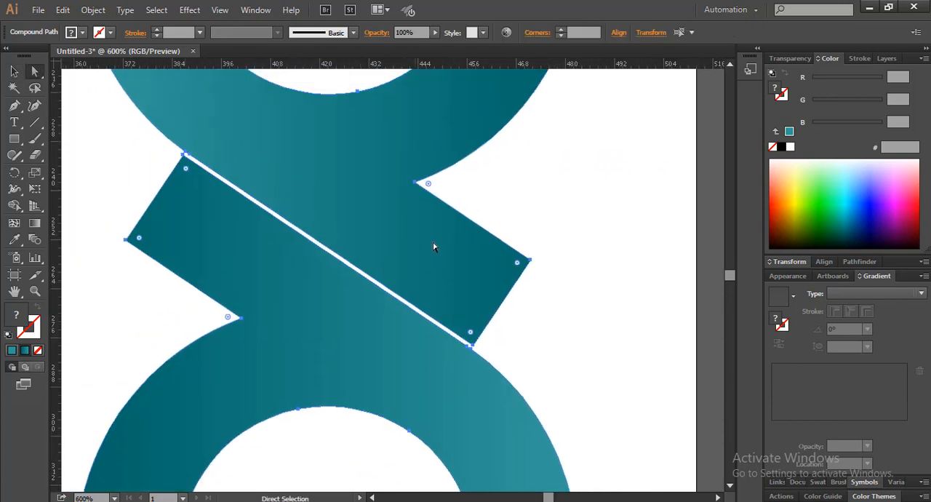
{"action": "left_click_drag", "start_coordinate": [517, 266], "coordinate": [299, 177]}
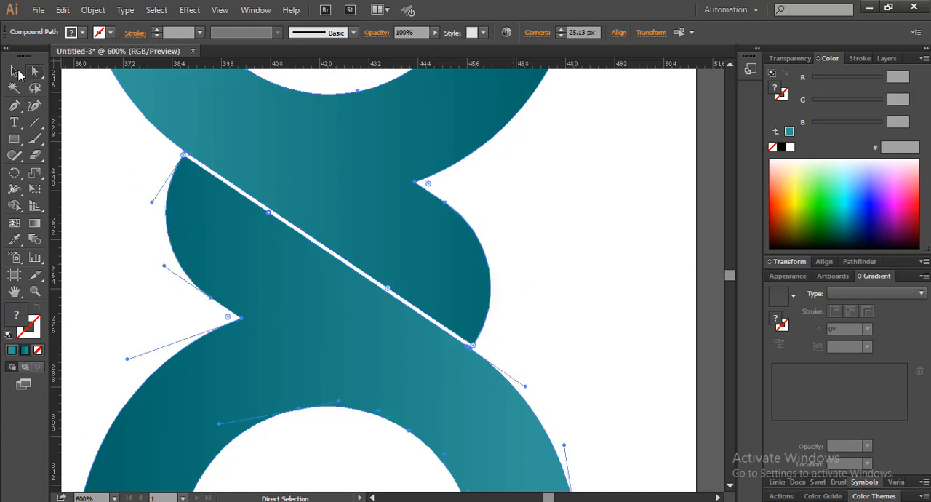
{"action": "key", "text": "v"}
{"action": "left_click", "coordinate": [553, 264]}
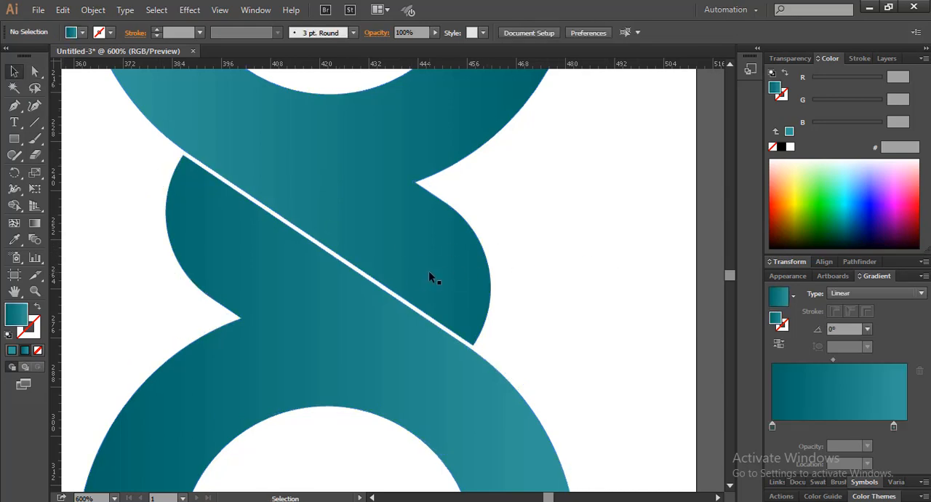
Step: Group the upper and lower shapes of each of the three logos into separate groups
{"action": "scroll", "coordinate": [408, 281], "scroll_direction": "down", "scroll_amount": 4}
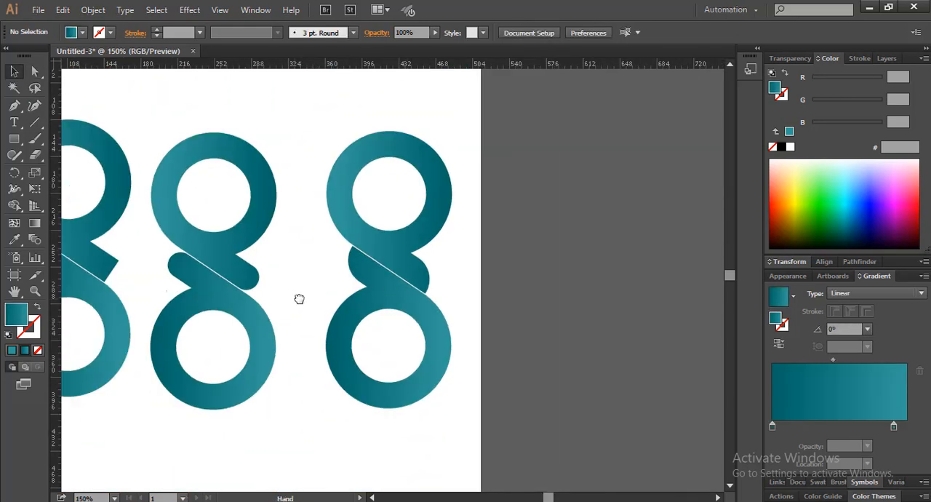
{"action": "left_click_drag", "start_coordinate": [299, 299], "coordinate": [416, 314]}
{"action": "left_click_drag", "start_coordinate": [609, 235], "coordinate": [540, 339]}
{"action": "key", "text": "ctrl+g"}
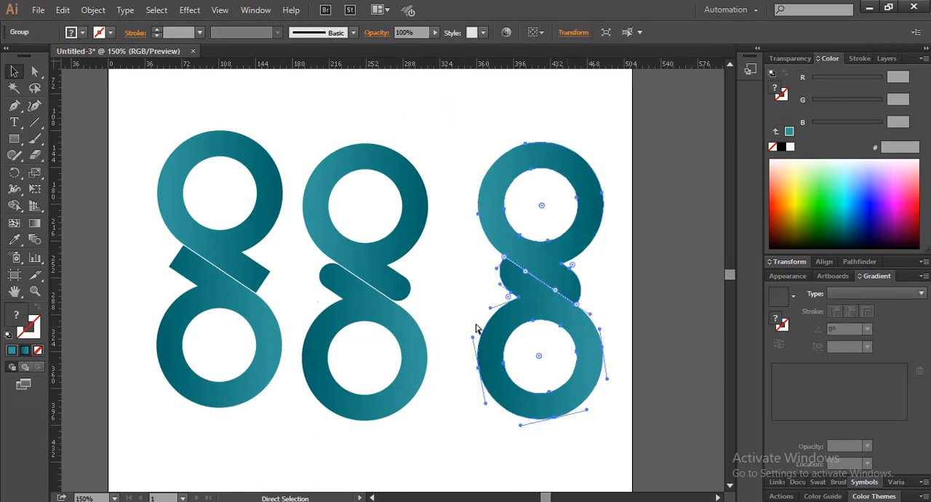
{"action": "left_click_drag", "start_coordinate": [434, 202], "coordinate": [356, 316]}
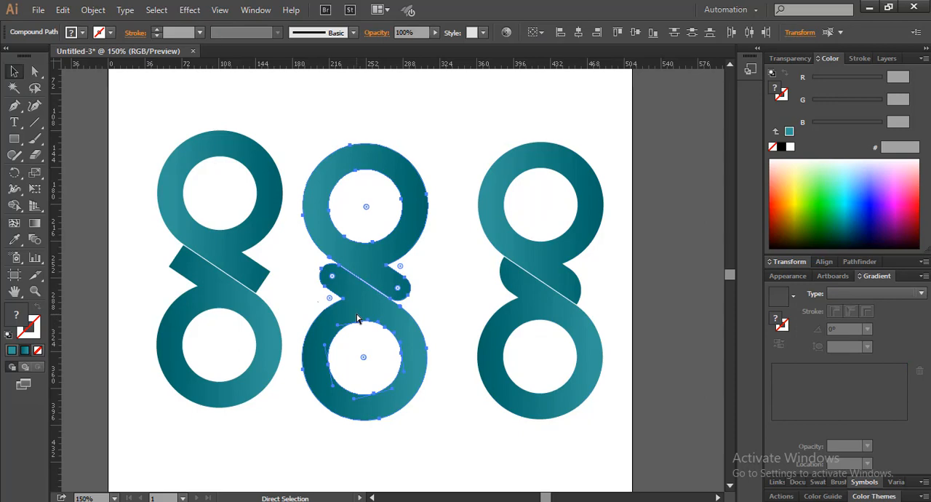
{"action": "key", "text": "ctrl+g"}
{"action": "left_click", "coordinate": [279, 223]}
{"action": "left_click", "coordinate": [264, 230]}
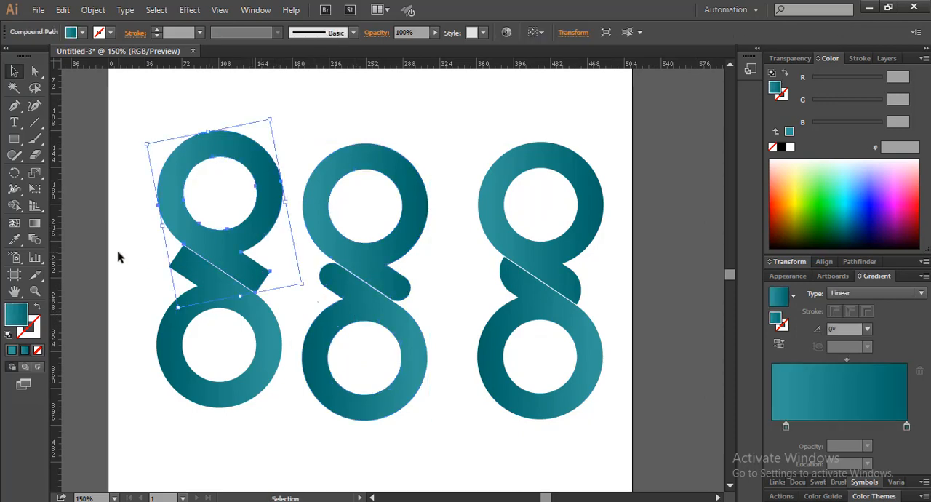
{"action": "left_click_drag", "start_coordinate": [131, 233], "coordinate": [239, 322]}
{"action": "key", "text": "ctrl+g"}
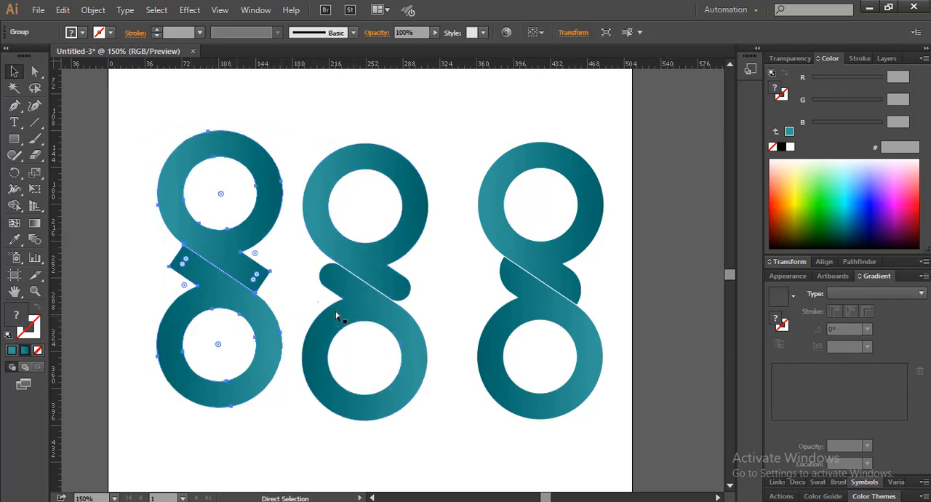
Step: Shift the middle logo slightly toward the third one and align all three logos by their vertical centers
{"action": "left_click", "coordinate": [475, 272]}
{"action": "left_click_drag", "start_coordinate": [363, 266], "coordinate": [382, 260]}
{"action": "left_click_drag", "start_coordinate": [616, 247], "coordinate": [202, 301]}
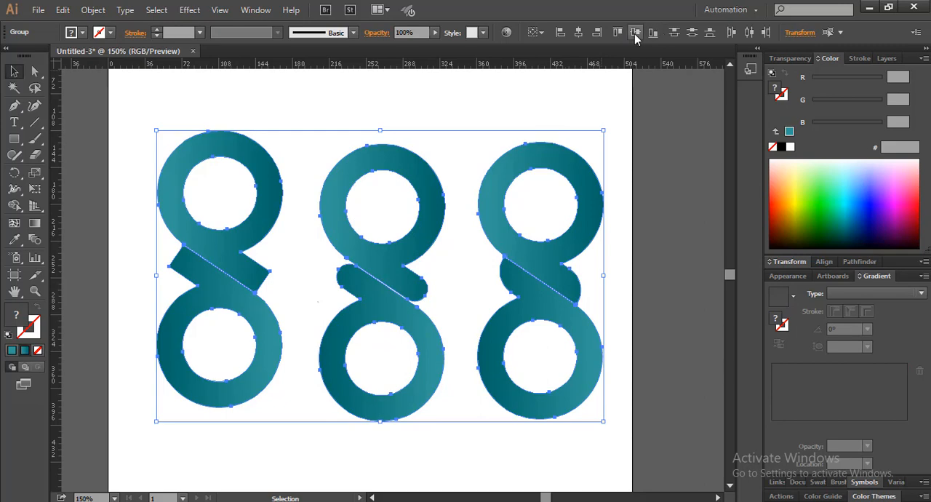
{"action": "left_click", "coordinate": [635, 32]}
{"action": "left_click", "coordinate": [646, 237]}
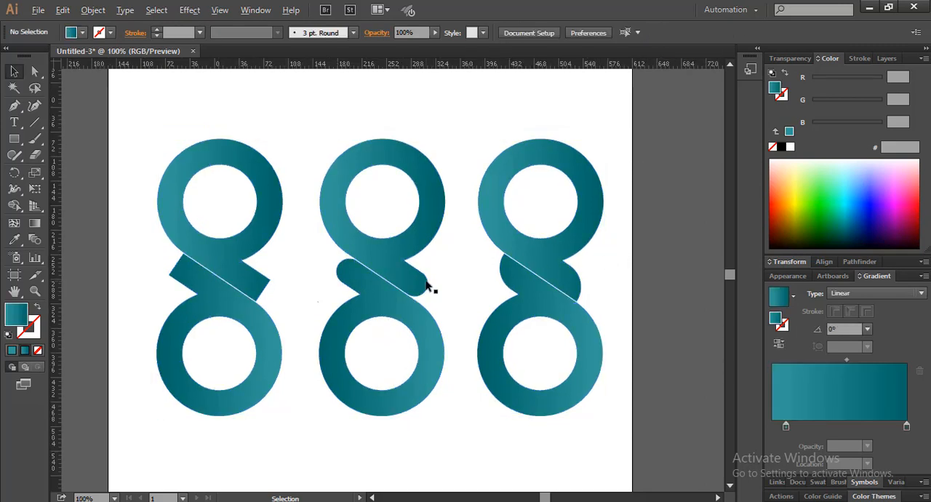
{"action": "scroll", "coordinate": [430, 285], "scroll_direction": "down", "scroll_amount": 1}
{"action": "mouse_move", "coordinate": [434, 282]}
{"action": "left_mouse_down"}
{"action": "mouse_move", "coordinate": [424, 275]}
{"action": "mouse_move", "coordinate": [436, 262]}
{"action": "mouse_move", "coordinate": [428, 270]}
{"action": "left_mouse_up"}
{"action": "scroll", "coordinate": [417, 269], "scroll_direction": "up", "scroll_amount": 1}
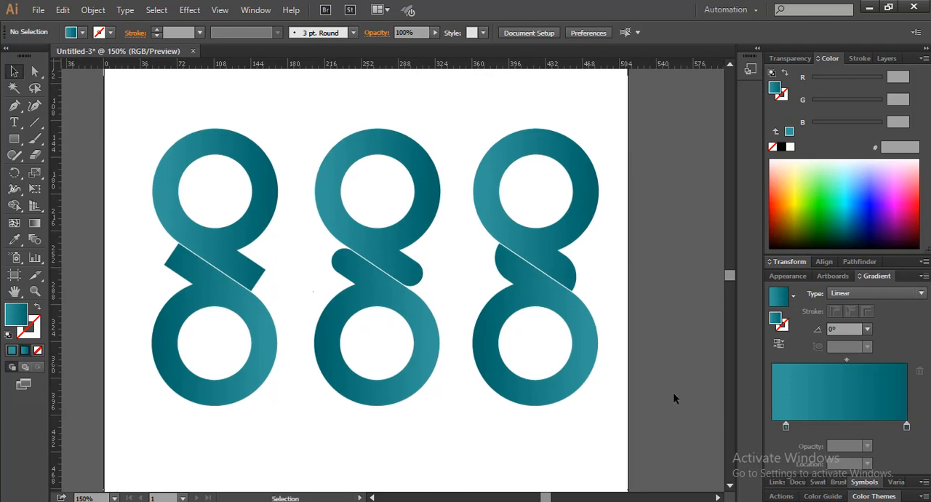